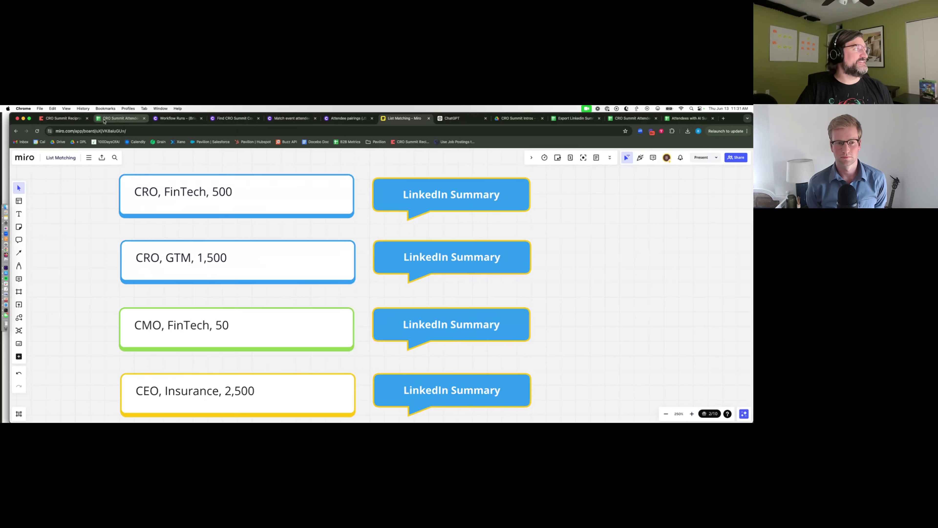
- Leave the Miro List Matching board for the CRO Summit Attendee – Hubspot List spreadsheet
click(118, 118)
- Zoom the attendee sheet to 200% and select the Pavilion company cells F3:F10
click(95, 174)
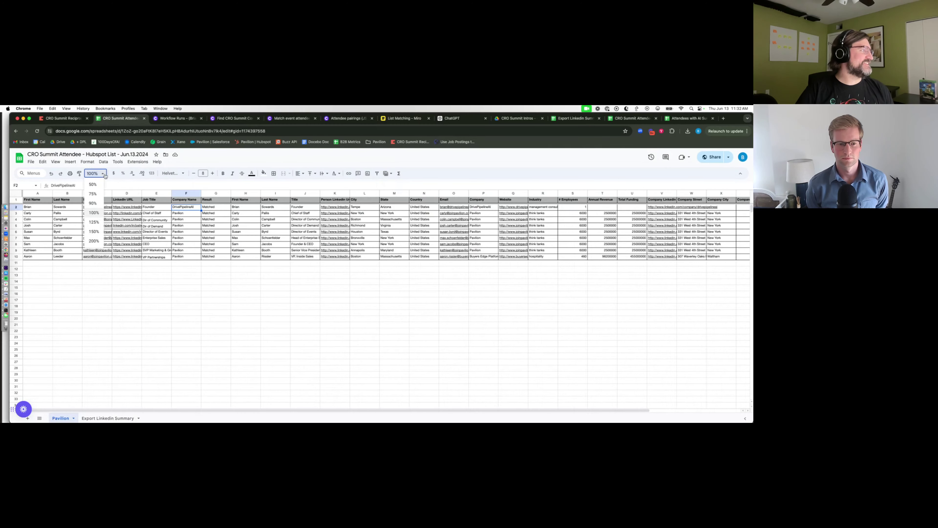
click(95, 241)
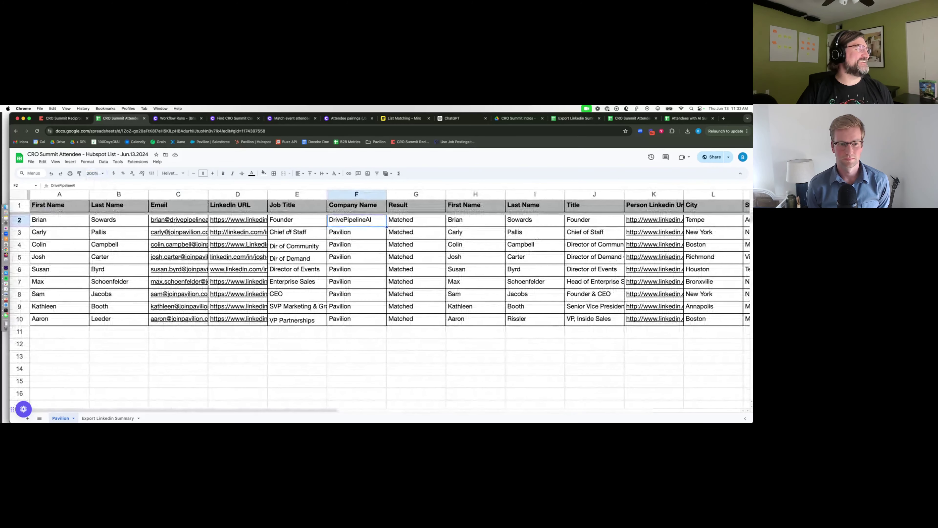
drag(367, 233, 358, 323)
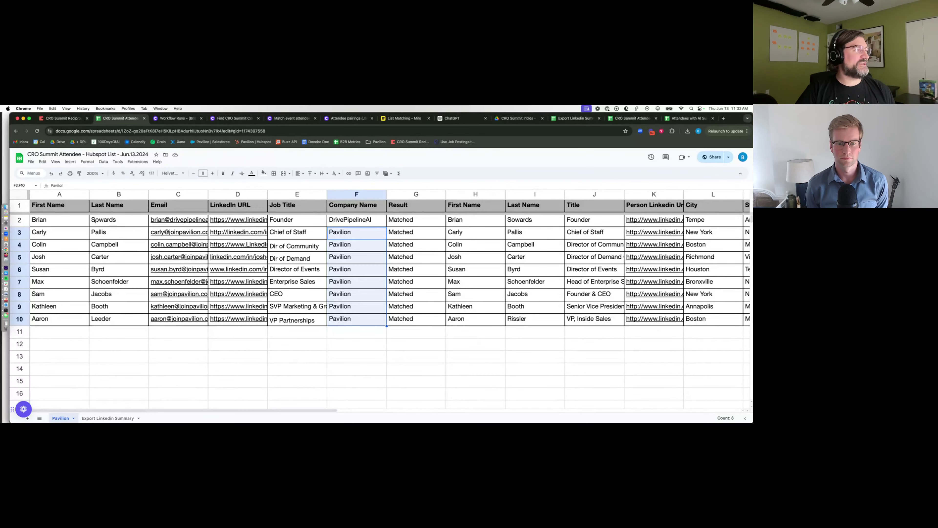
mouse_move(247, 285)
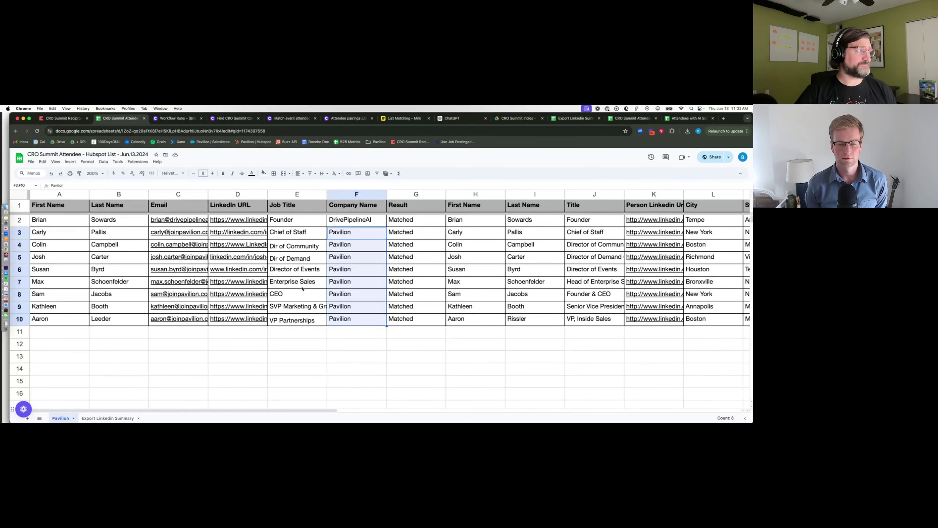
- Check the Workflow Runs table, then show the CRO Summit Profiles workflow's Build view
click(181, 121)
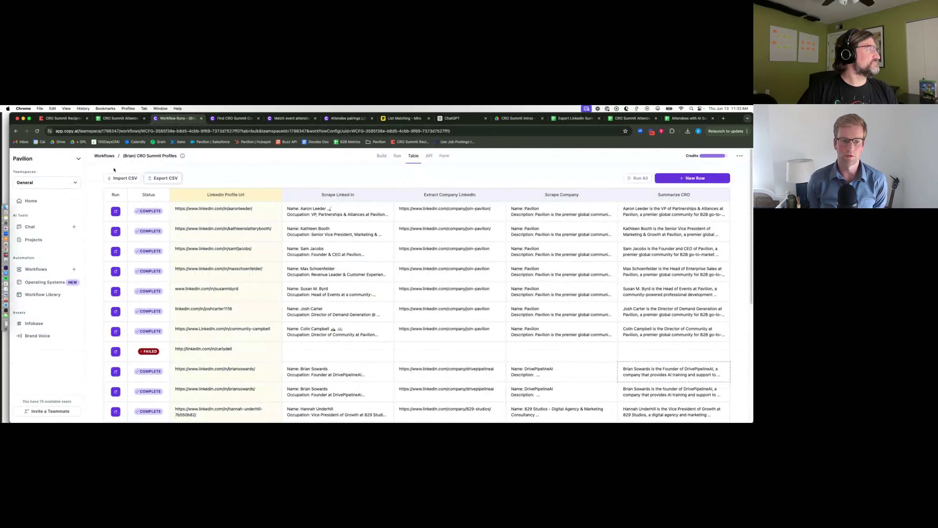
click(381, 156)
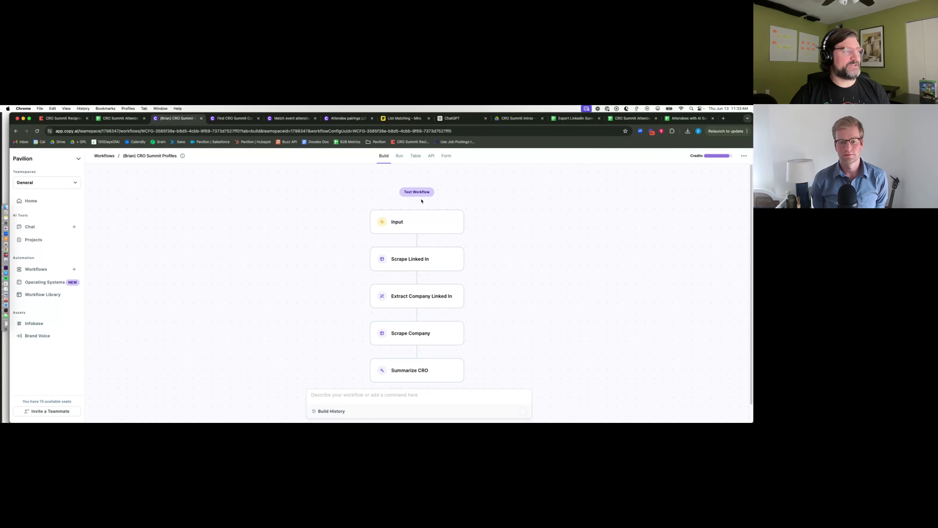
- Inspect the test input, then Scrape Linked In's settings: profile URL, Ultra quality, Text Only
click(418, 193)
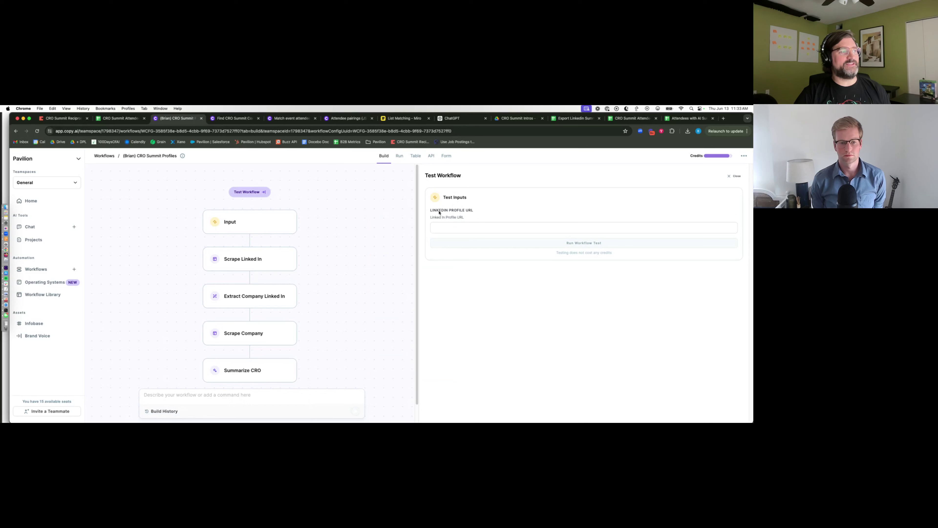
drag(439, 213, 481, 210)
mouse_move(254, 224)
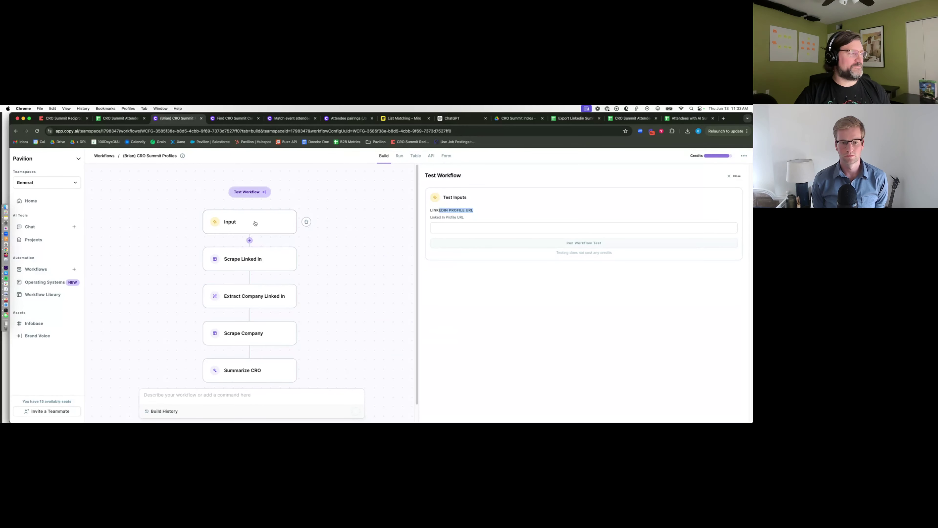
click(179, 399)
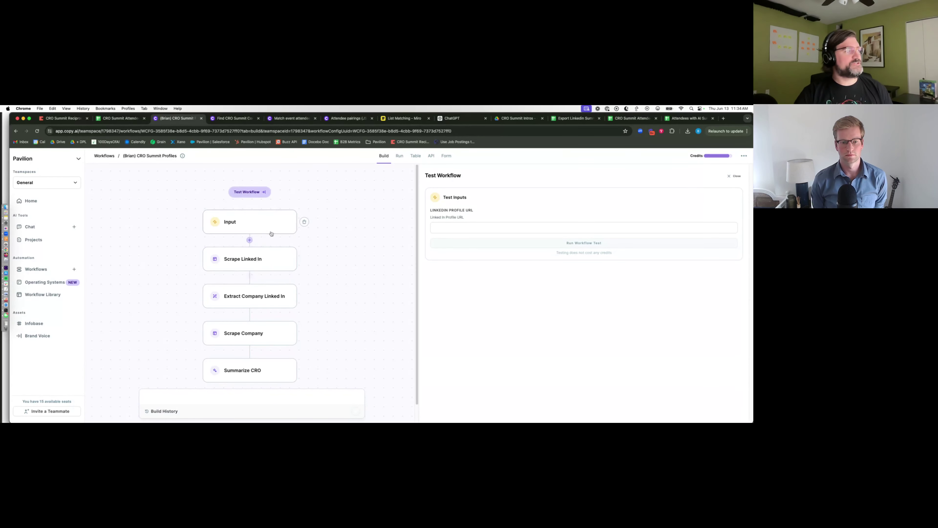
click(258, 260)
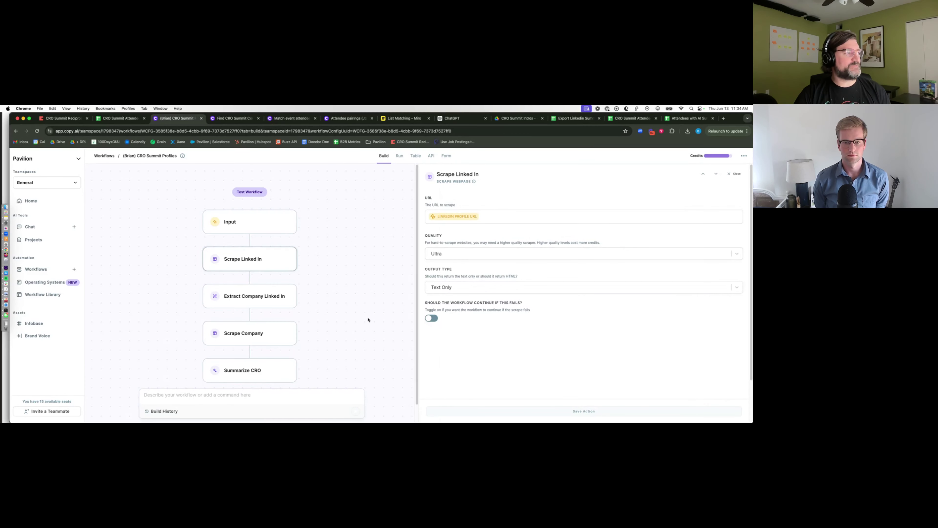
- Review the Extract Company LinkedIn prompt and Claude 3 Sonnet model, then start a new tab
click(260, 302)
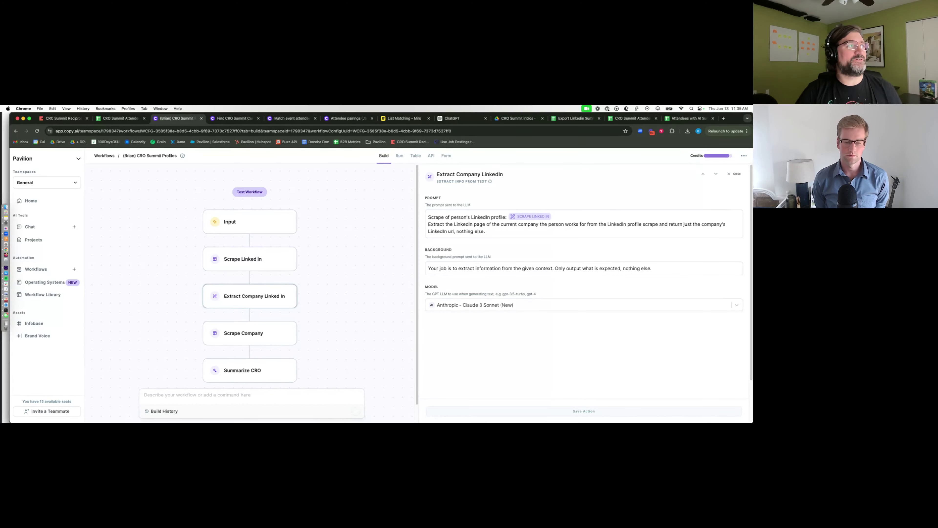
click(723, 119)
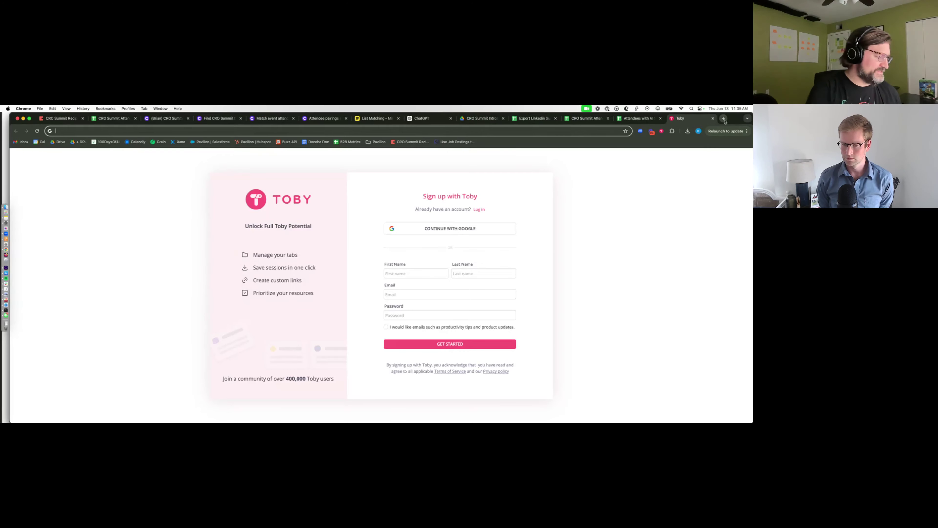
- Load the clay.com homepage, then return to the Copy.ai workflow builder
text(clay.com)
key(Return)
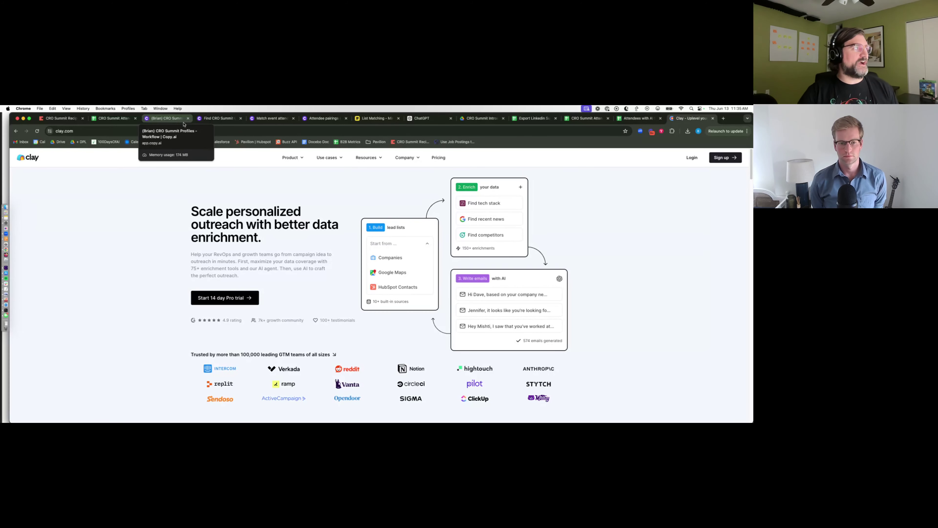
click(183, 123)
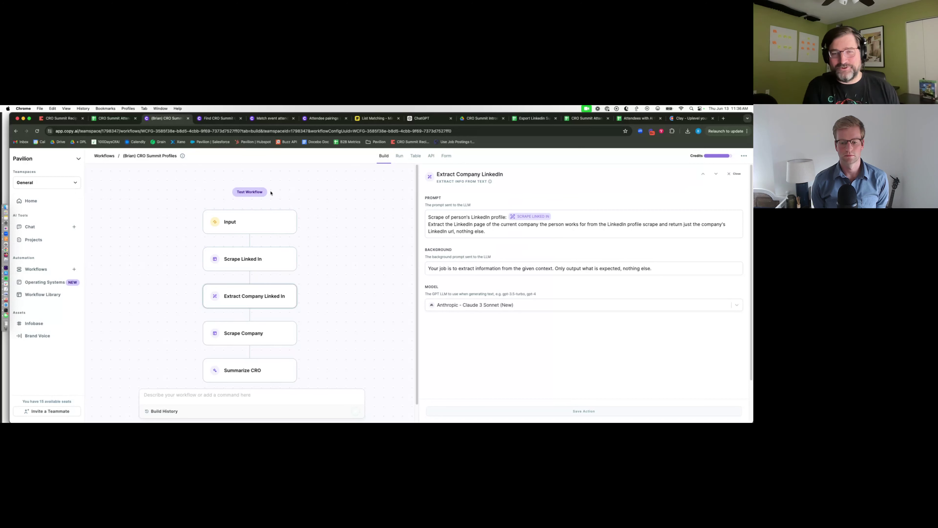
- Load LinkedIn in a new tab and visit the Apollo.io company page
click(723, 119)
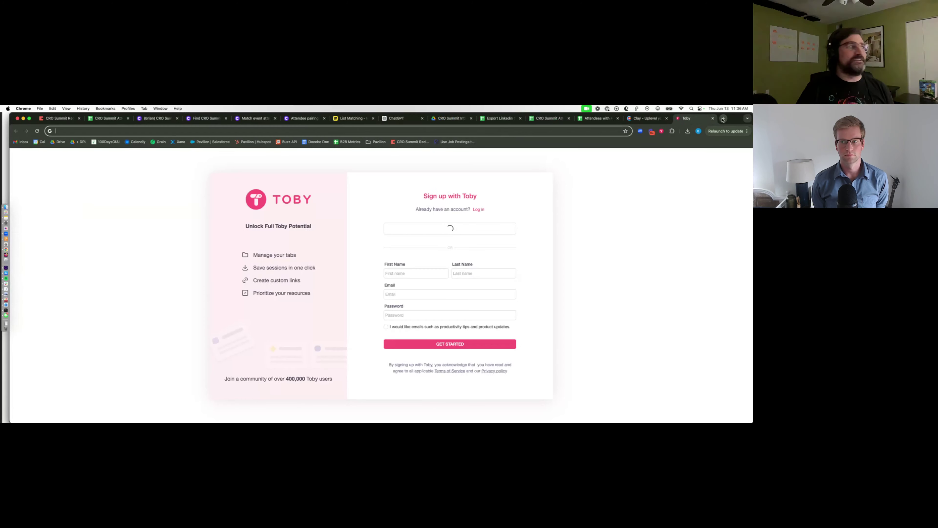
text(l)
key(Return)
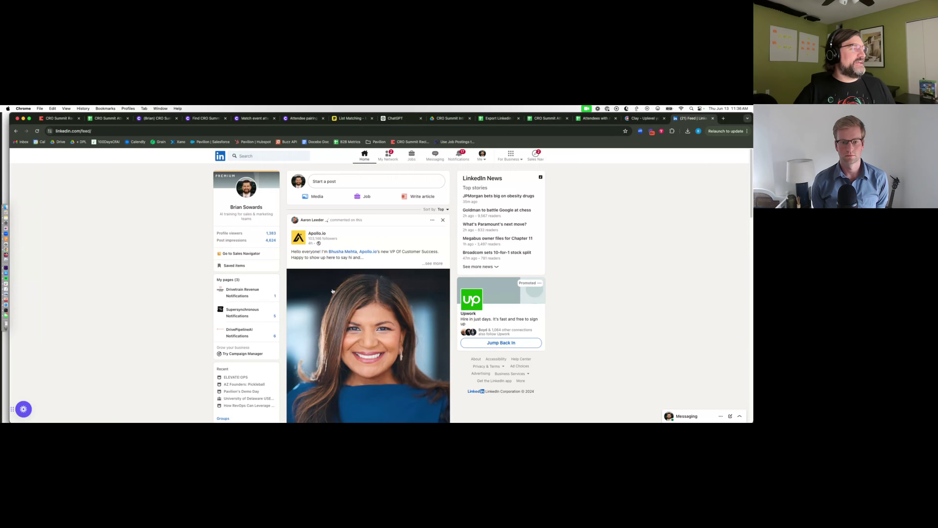
click(319, 232)
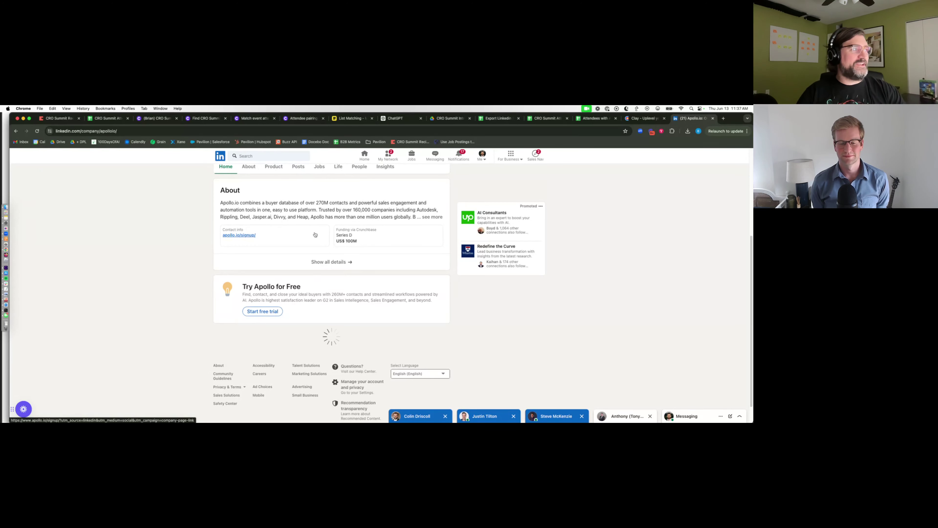
scroll(315, 235, up, 3)
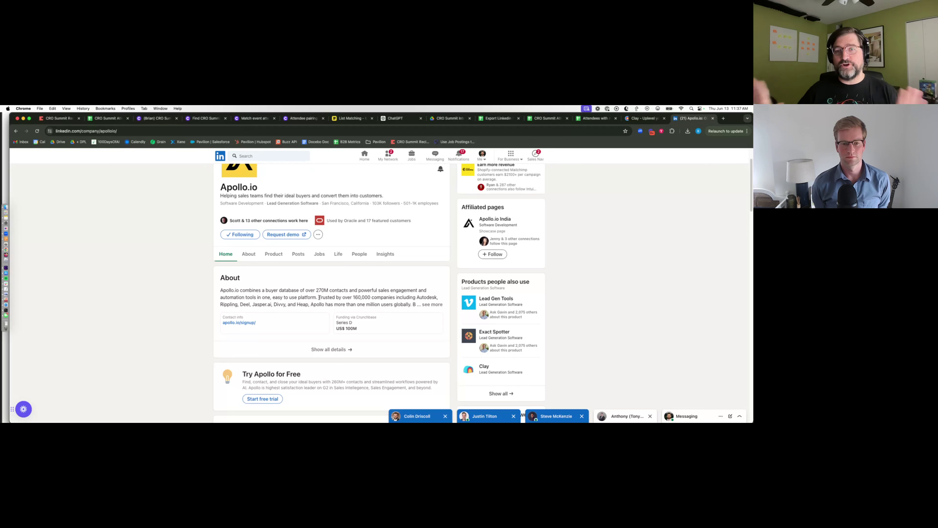
- Search LinkedIn for John Deere and open its company page
click(270, 159)
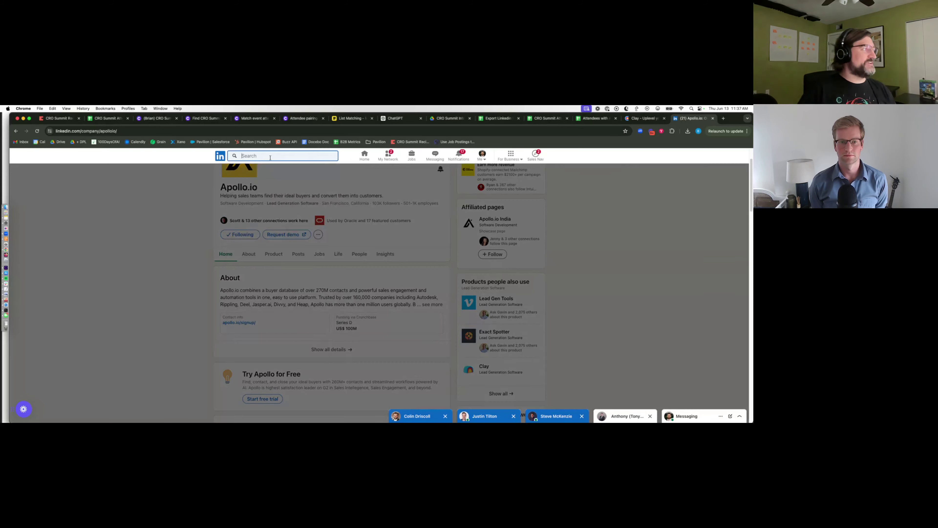
text(john deere)
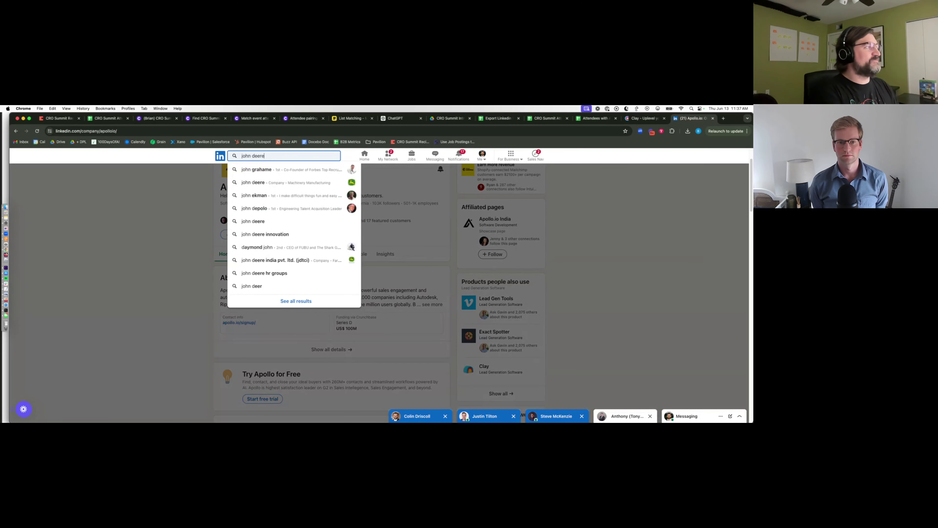
key(Down)
key(Return)
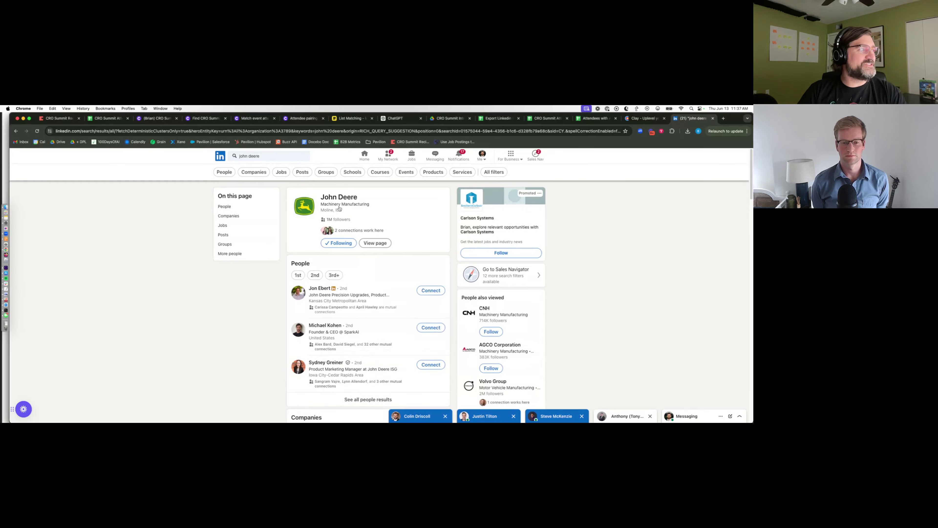
click(341, 196)
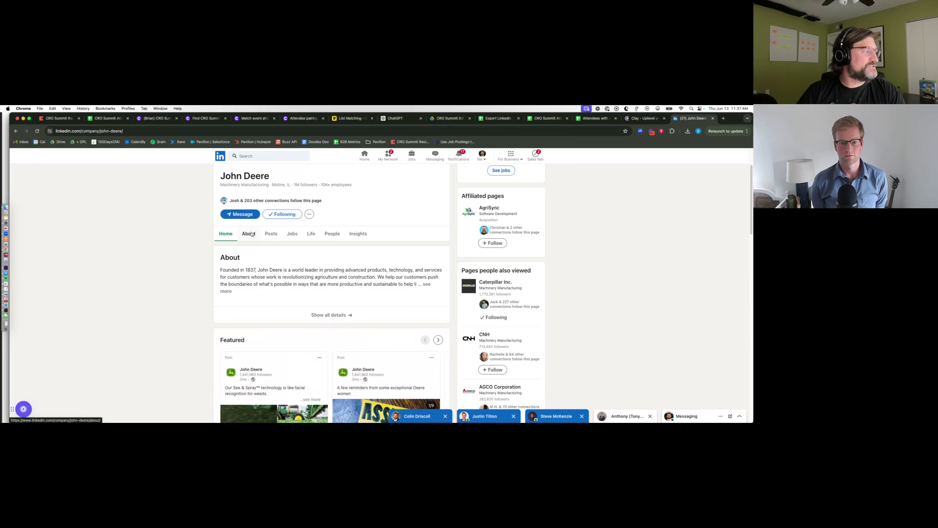
- Highlight key phrases in John Deere's full About text and view its employee Insights
click(427, 284)
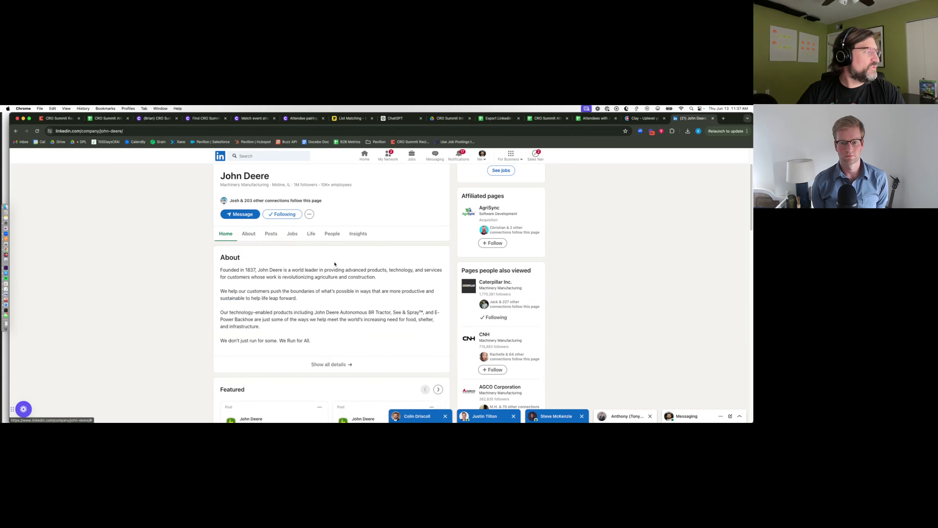
scroll(335, 264, down, 1)
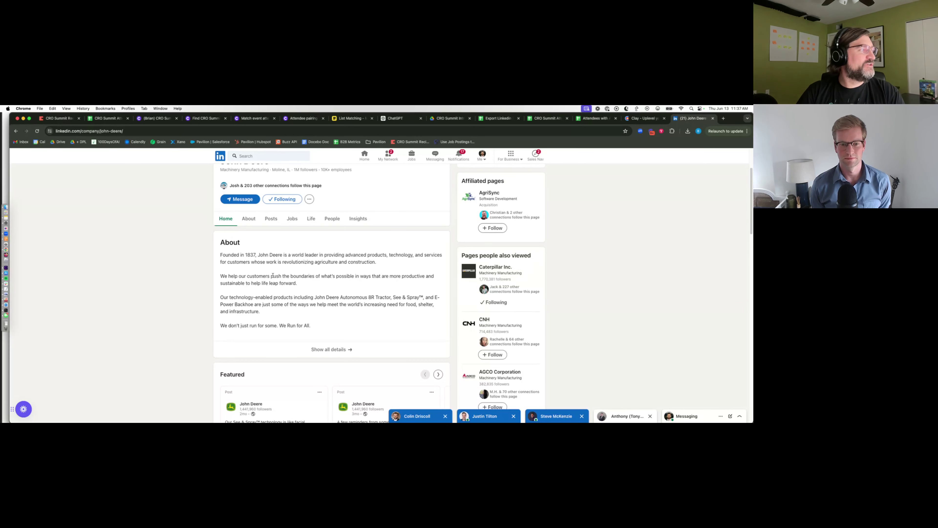
drag(271, 276, 411, 284)
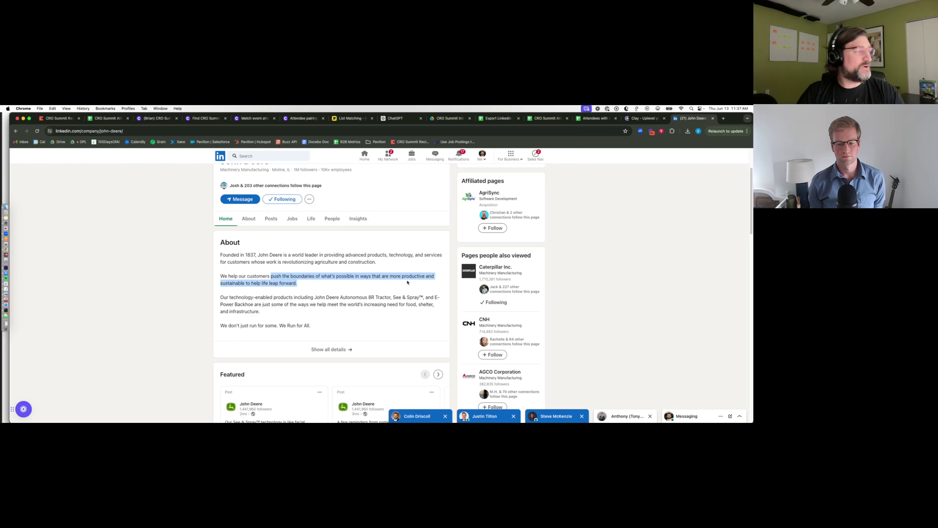
drag(229, 298, 290, 298)
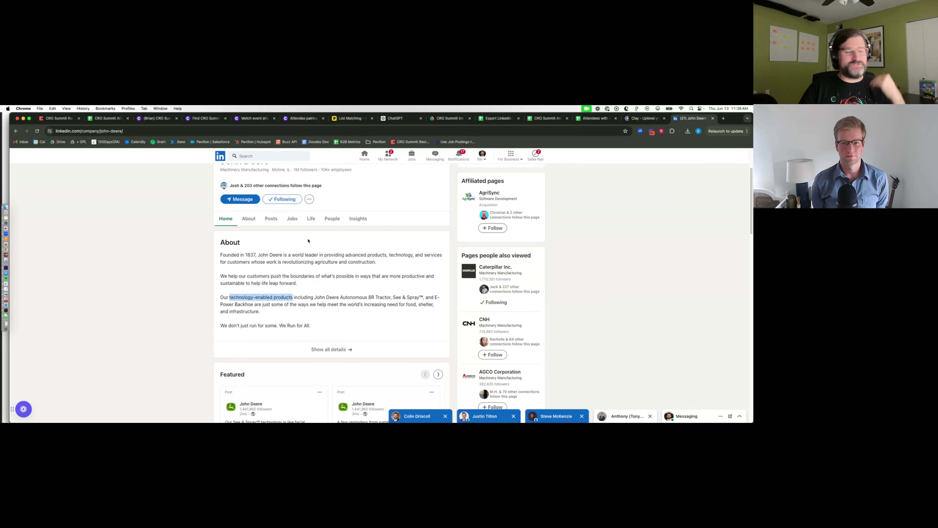
scroll(316, 286, up, 3)
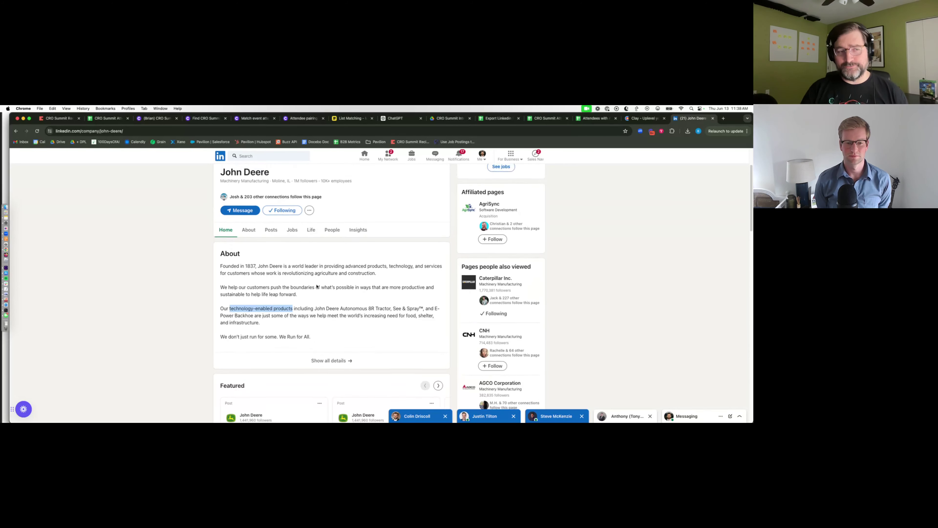
click(358, 268)
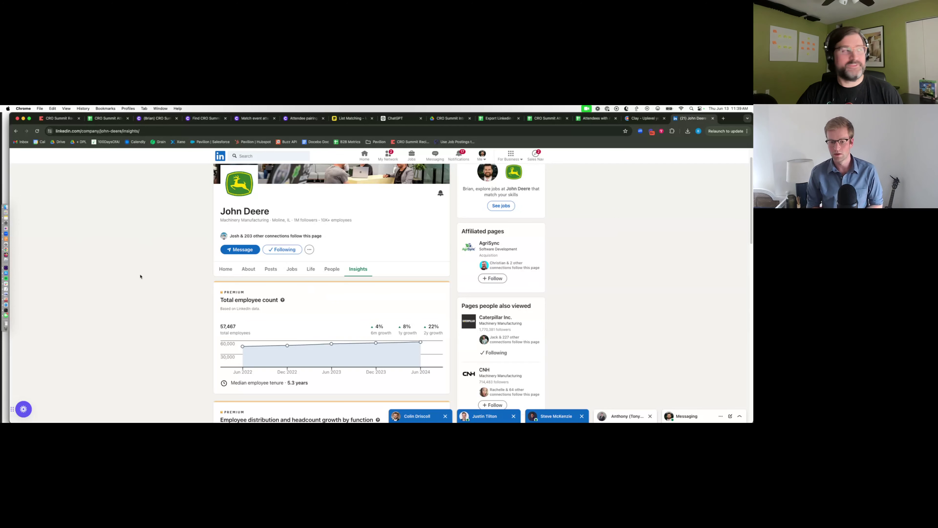
- Return to the Copy.ai workflow showing the Extract Company LinkedIn prompt and Claude 3 Sonnet model
click(160, 119)
mouse_move(310, 292)
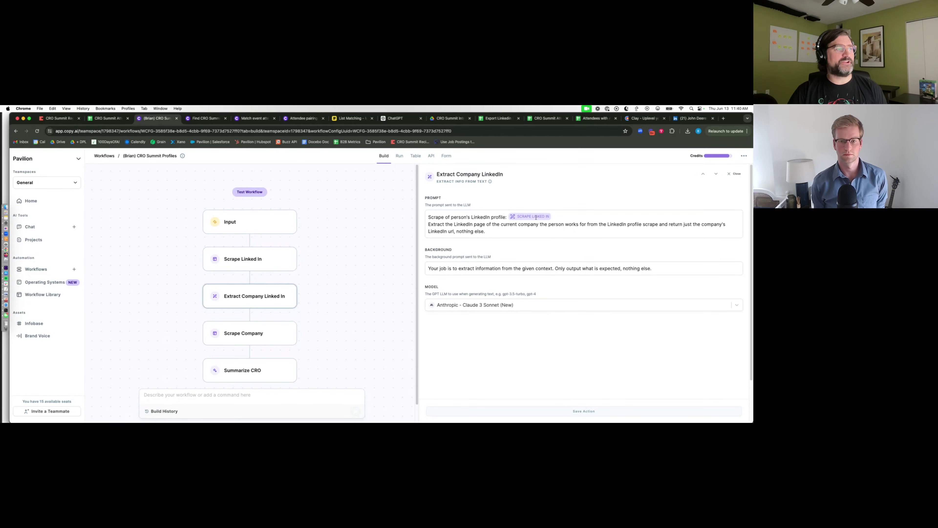
- Review Scrape Company's settings and the Summarize CRO prompt combining both scrape outputs
click(269, 334)
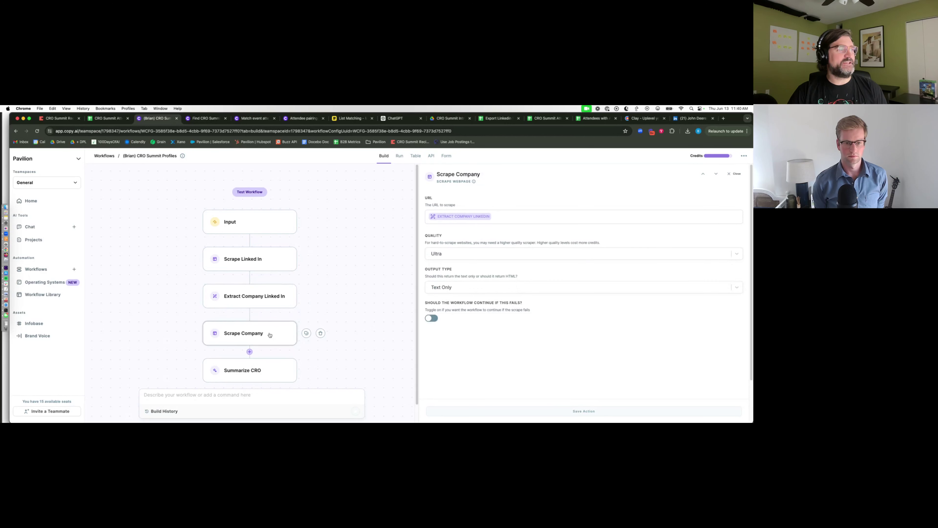
click(247, 376)
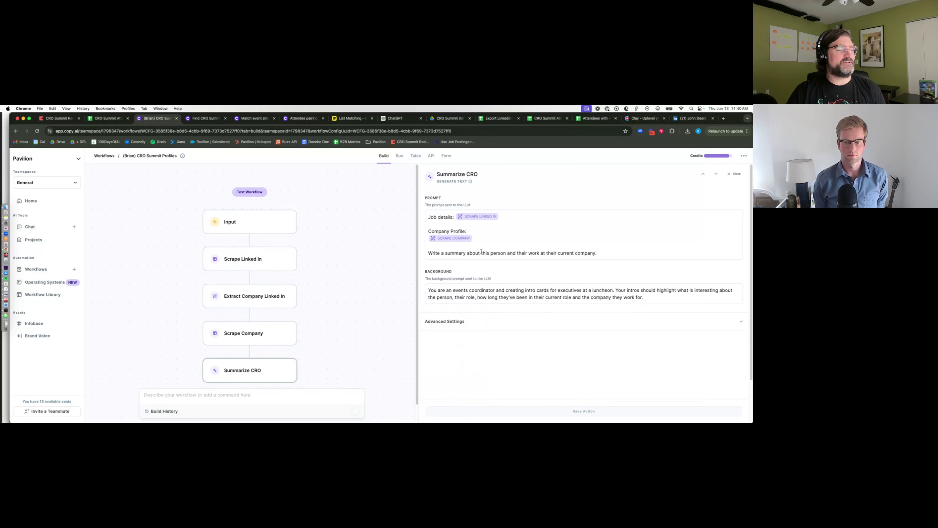
scroll(482, 259, down, 1)
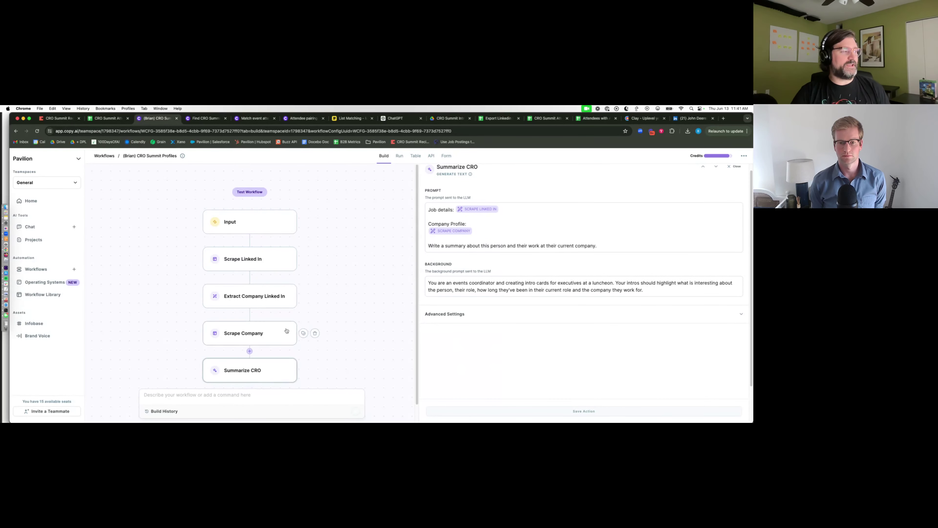
- Test the workflow on a pasted LinkedIn profile URL and review all four step outputs
click(239, 193)
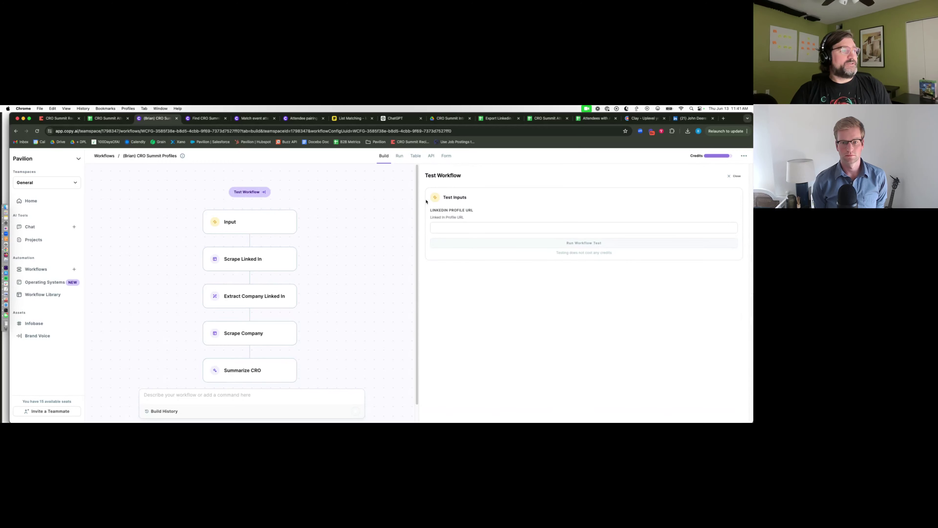
click(454, 226)
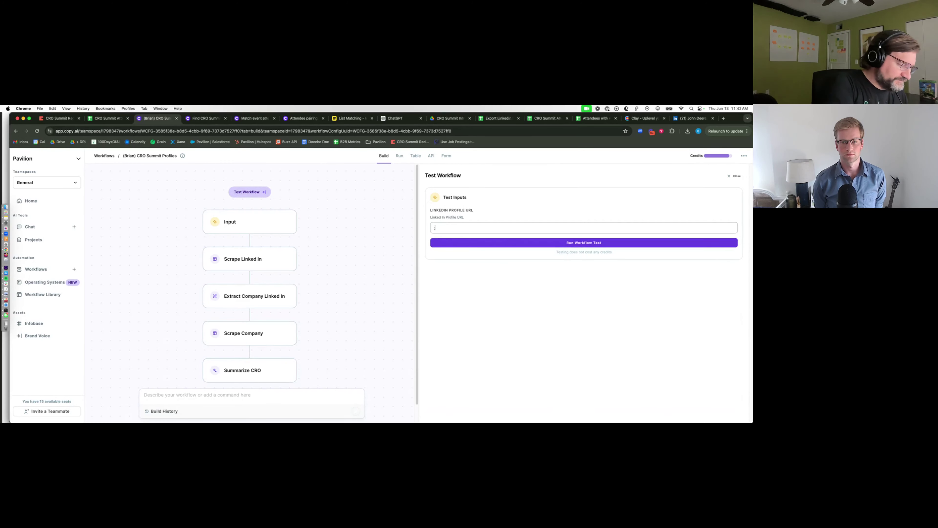
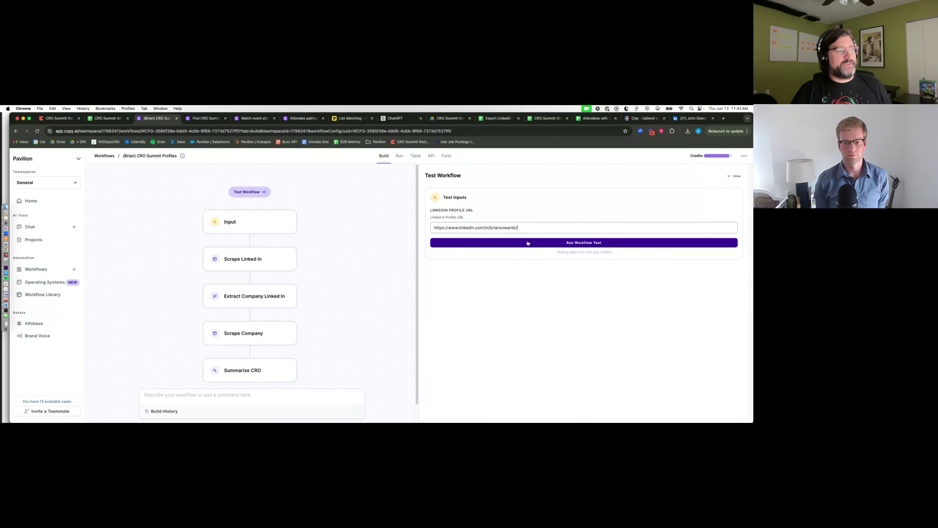
click(530, 243)
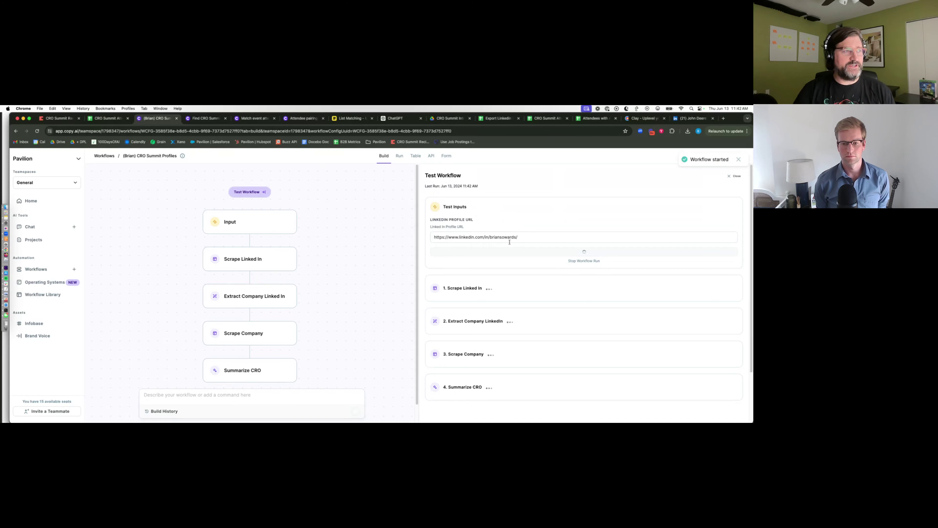
scroll(539, 256, down, 1)
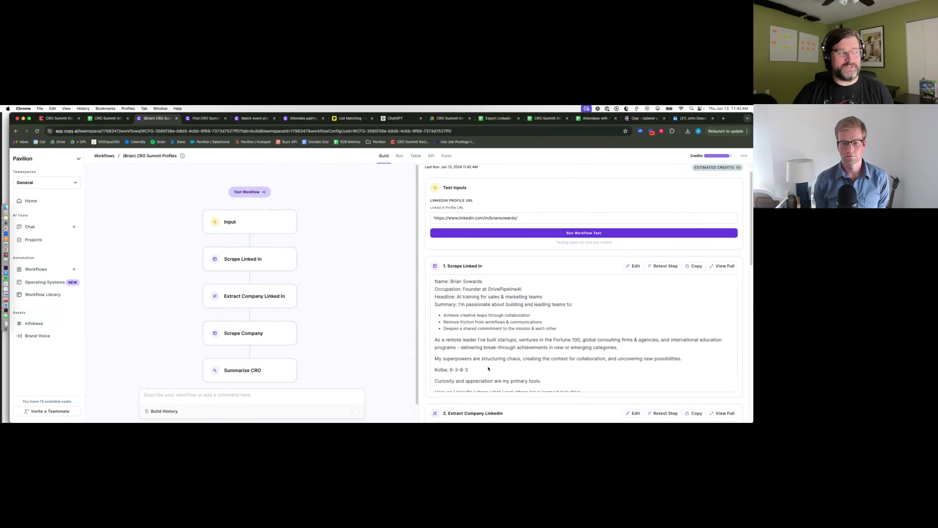
scroll(489, 369, down, 10)
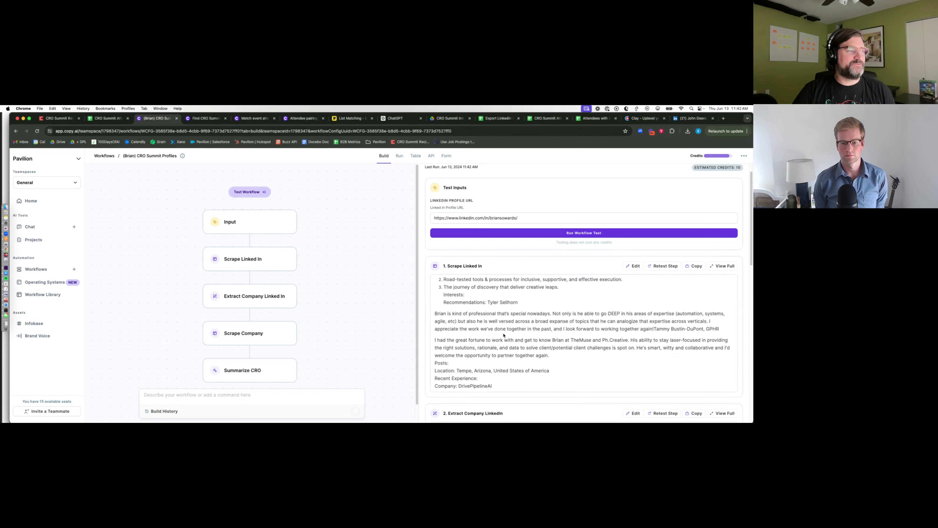
scroll(504, 335, down, 8)
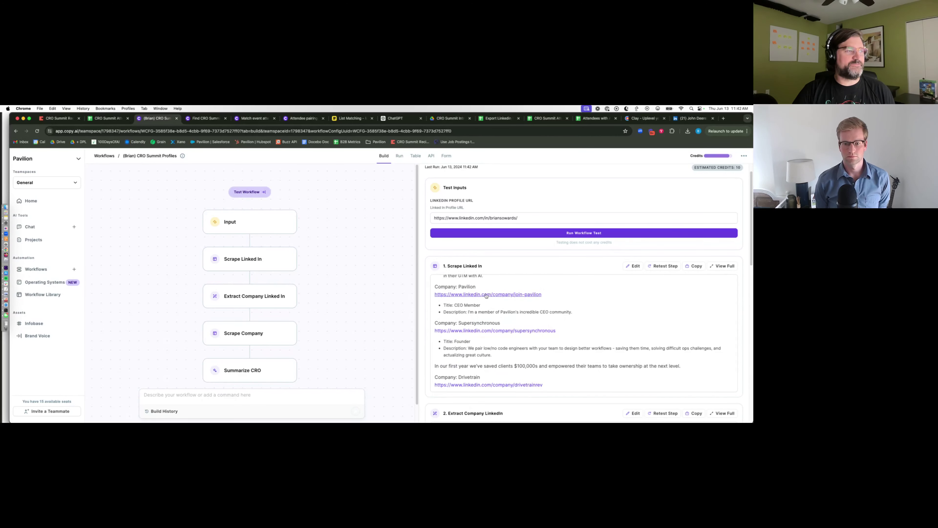
scroll(445, 338, down, 6)
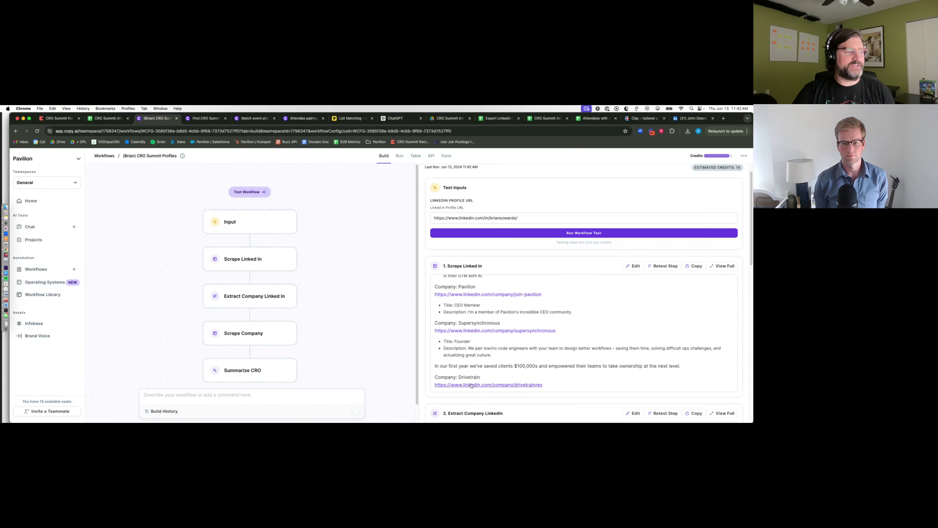
scroll(582, 368, down, 10)
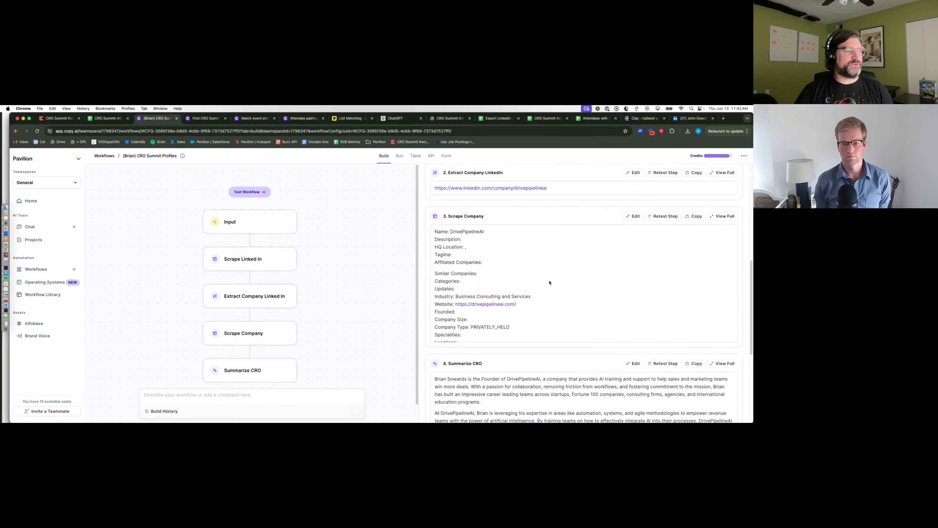
scroll(550, 283, down, 10)
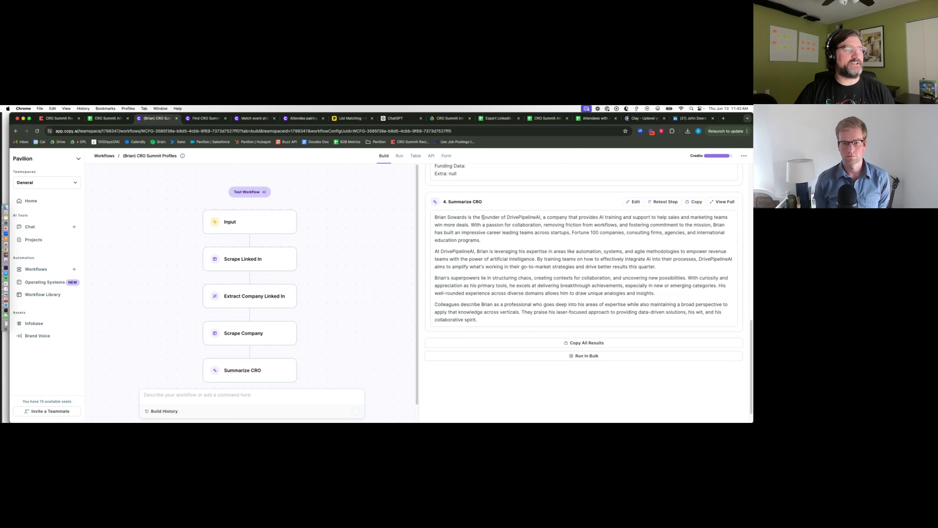
drag(437, 217, 583, 319)
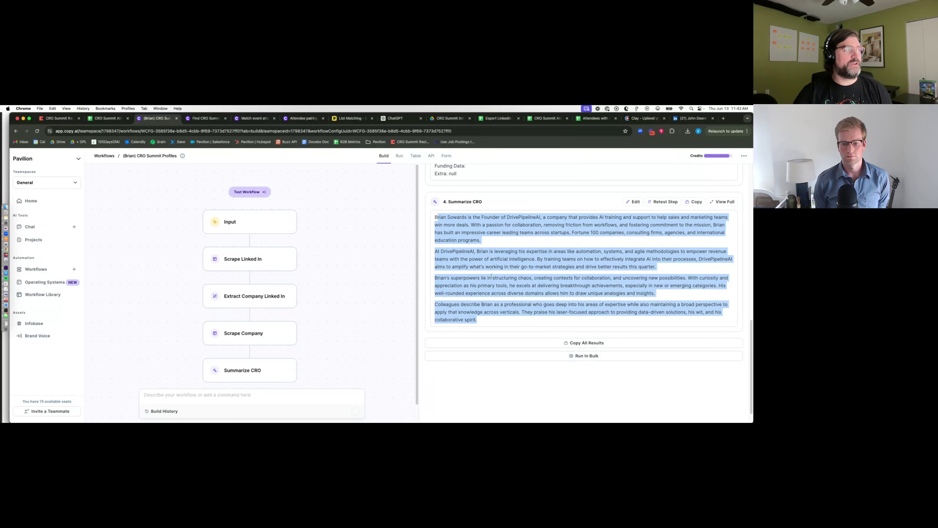
scroll(491, 276, up, 10)
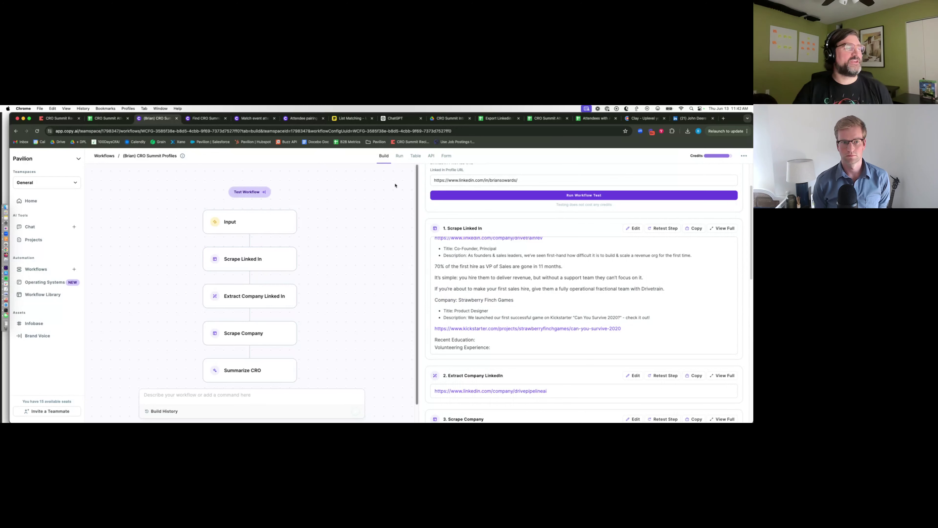
- Move between the CRO Summit Profiles runs, attendee spreadsheet and Find CRO Summit Connection tabs, ending on the runs table
click(419, 160)
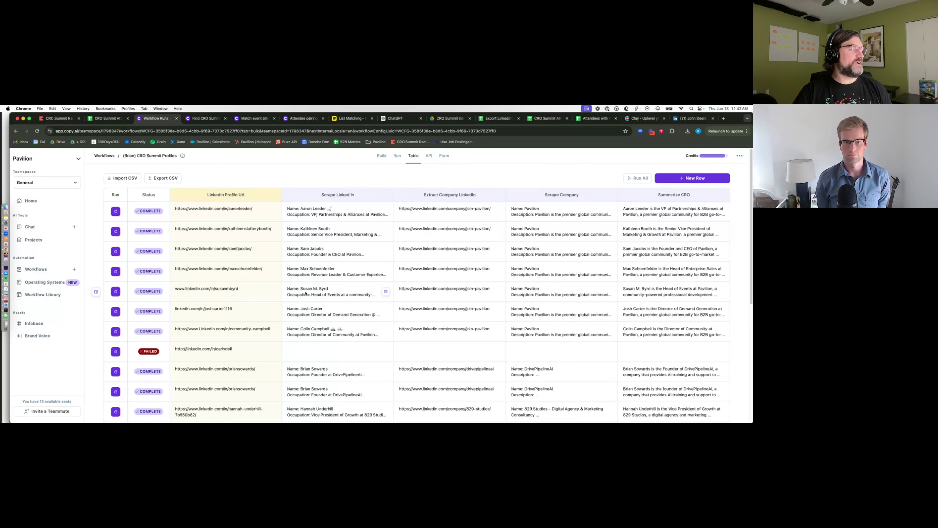
click(396, 156)
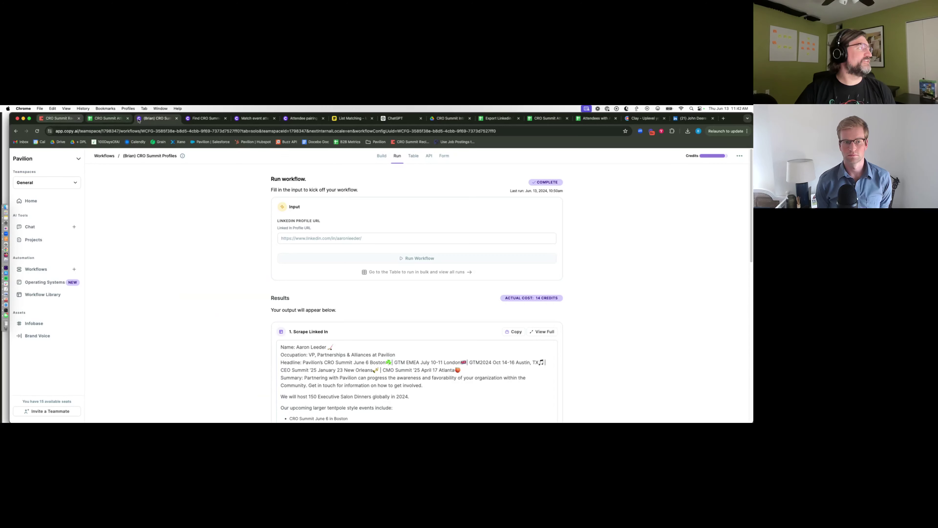
click(543, 118)
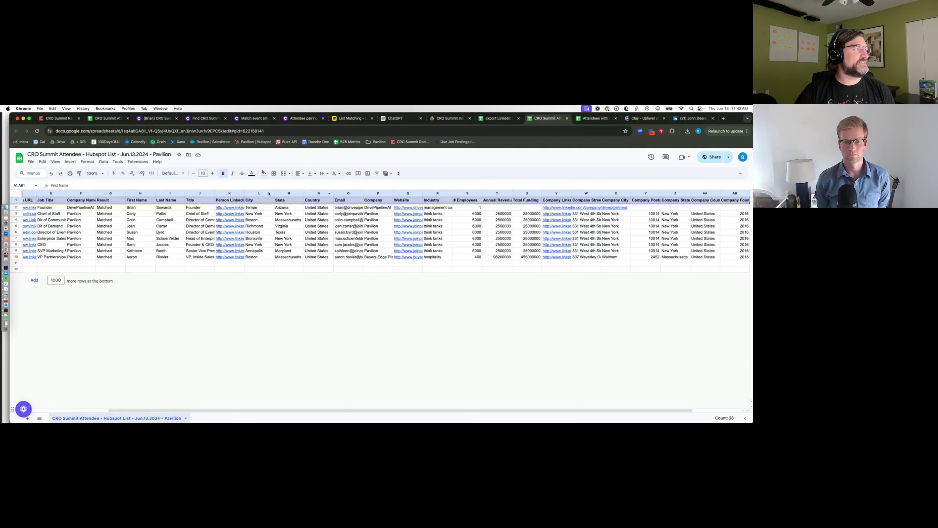
click(155, 119)
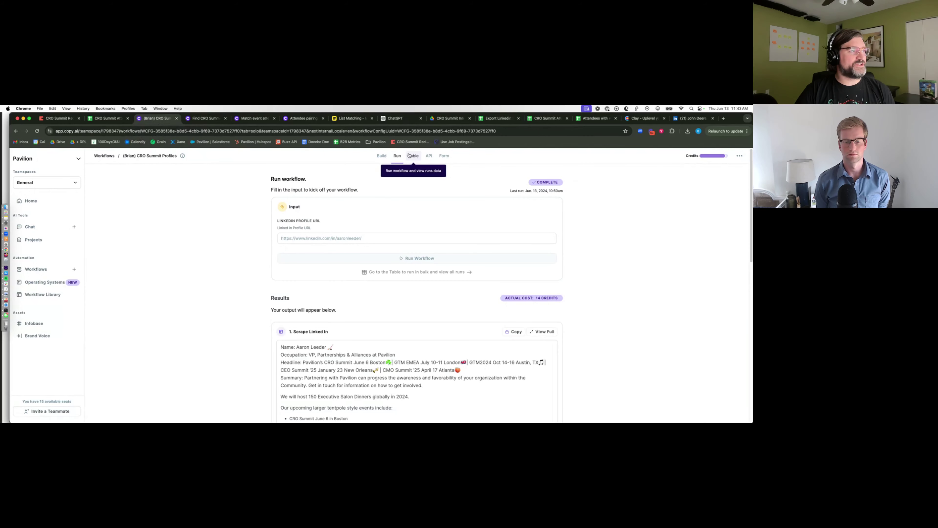
click(202, 119)
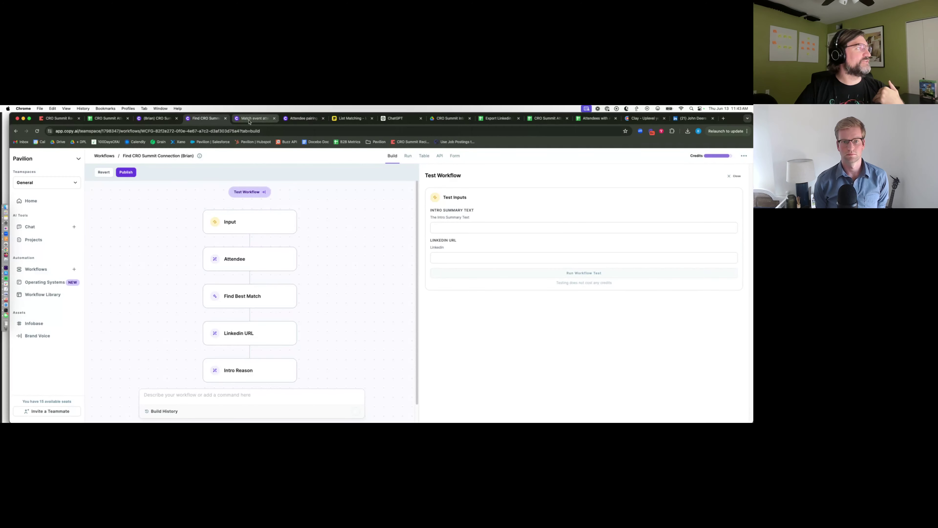
click(159, 119)
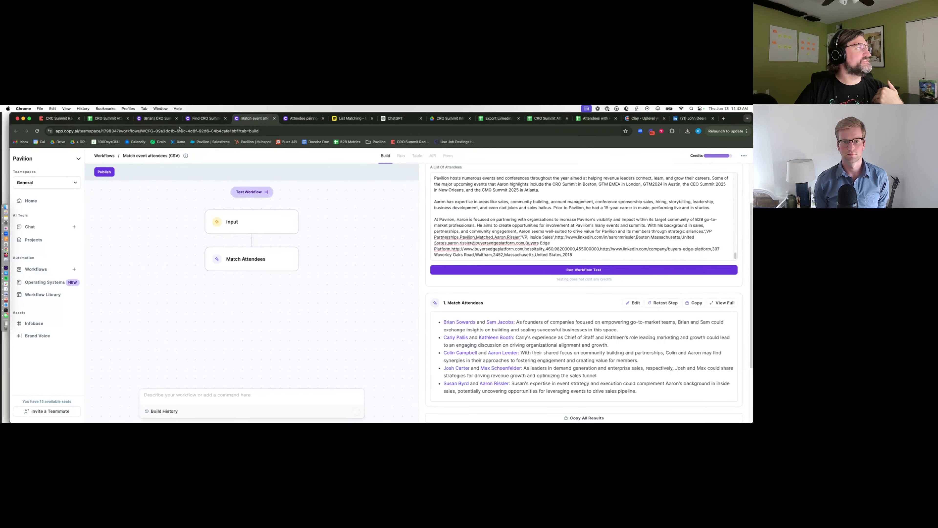
click(413, 155)
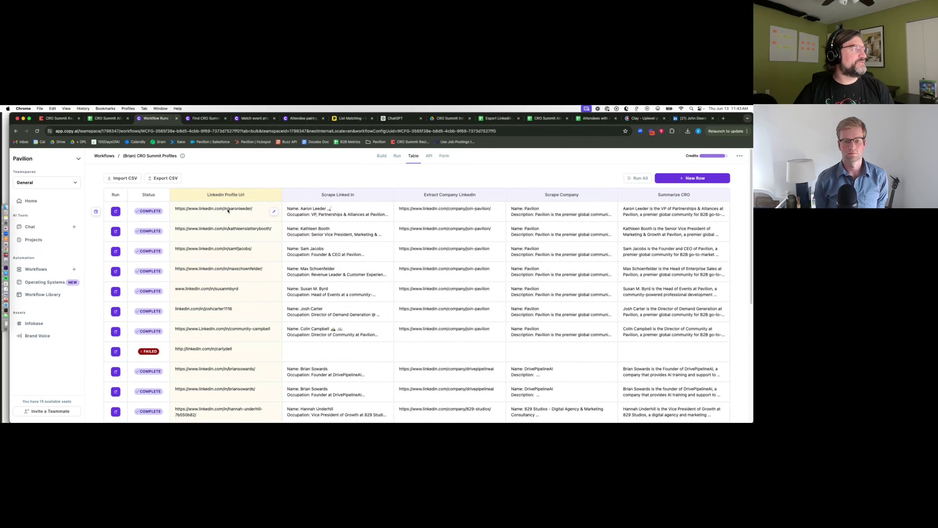
- Upload the CRO Summit Attendee Hubspot list CSV, accept its header row, then exit the import review
click(133, 179)
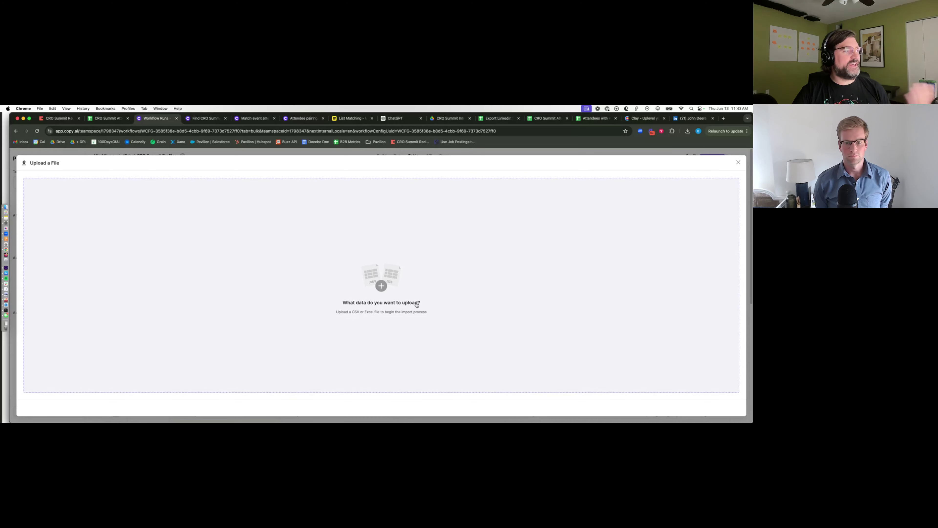
click(375, 285)
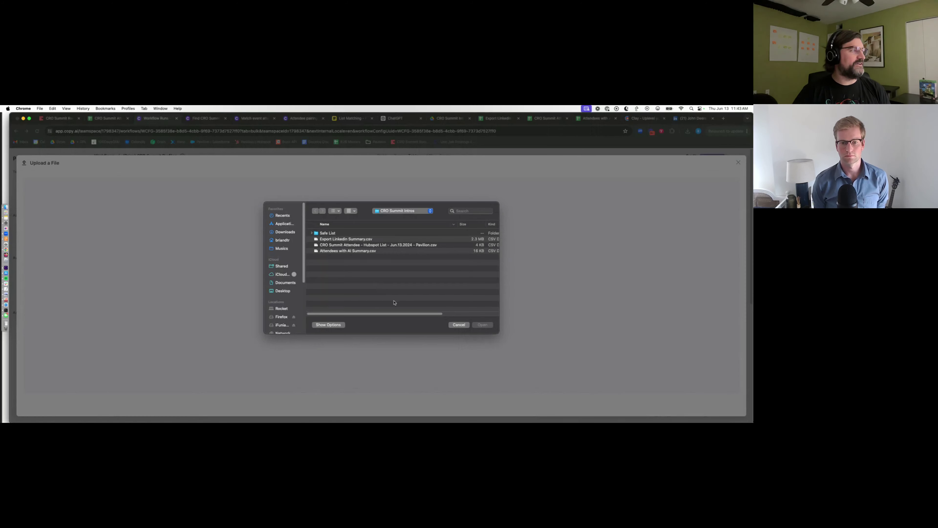
click(364, 245)
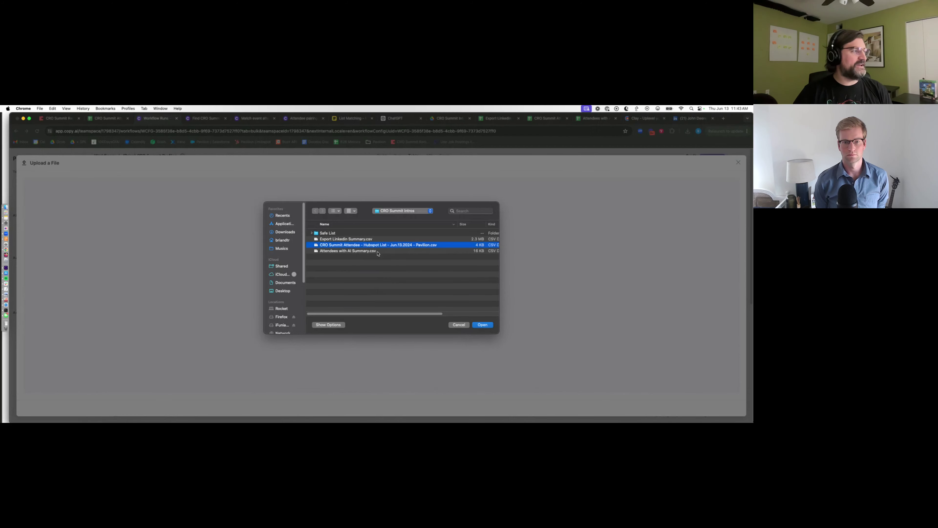
click(483, 325)
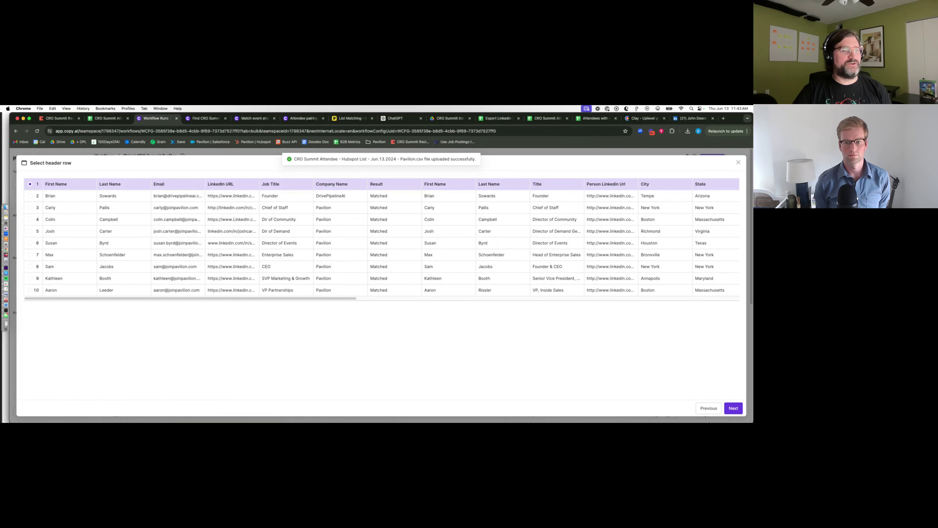
click(732, 408)
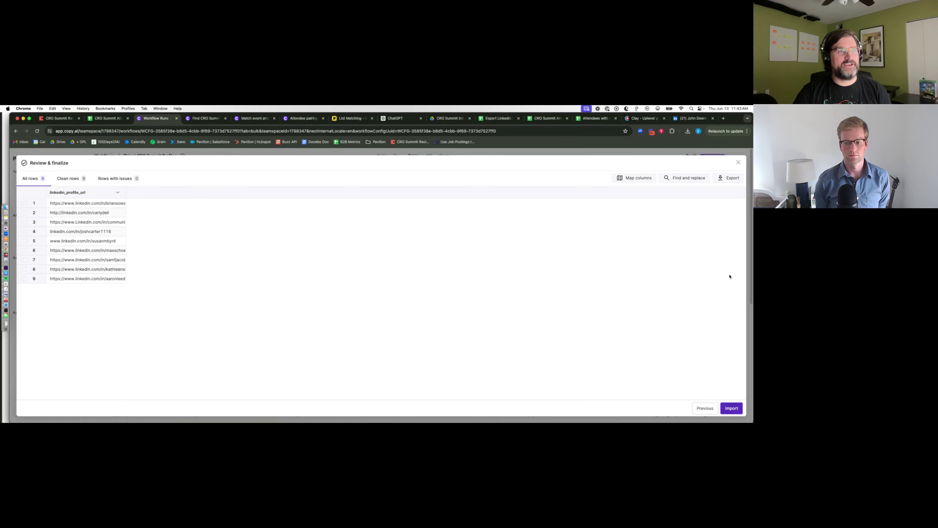
click(738, 162)
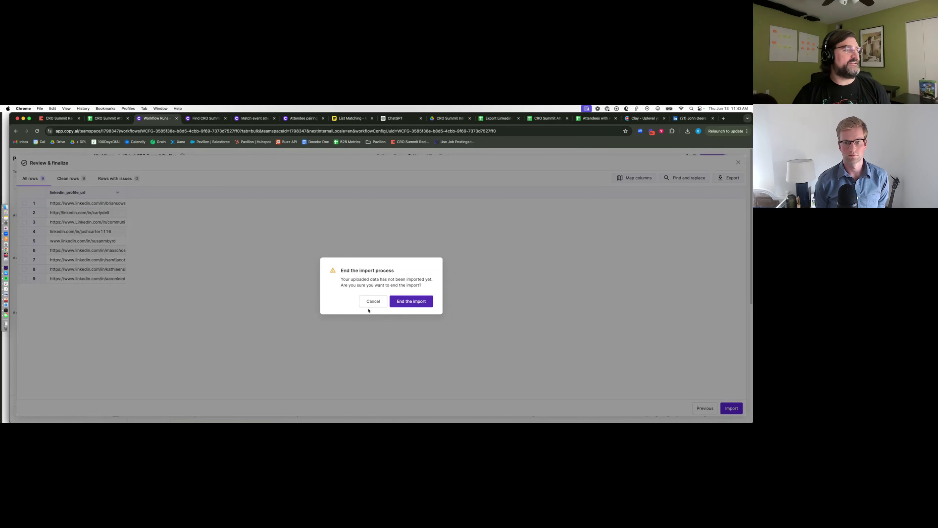
- Confirm ending the CSV import to return to the unchanged CRO Summit Profiles runs table
click(408, 301)
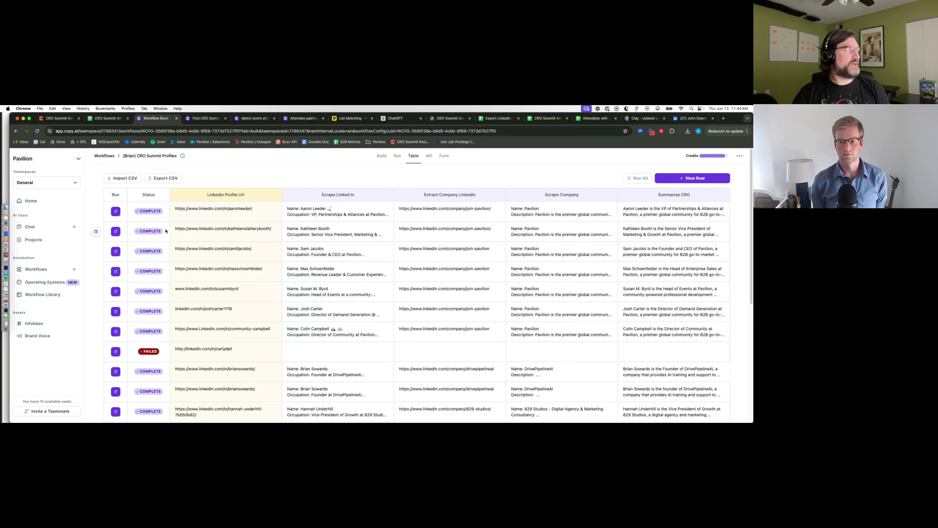
- Import the nine attendee LinkedIn URLs from the CRO Summit Attendee CSV as new rows
click(122, 178)
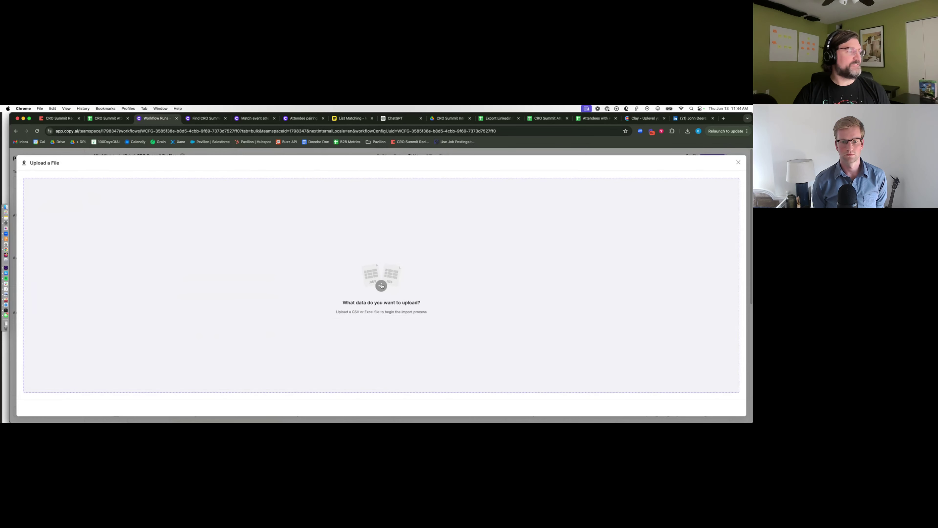
click(381, 286)
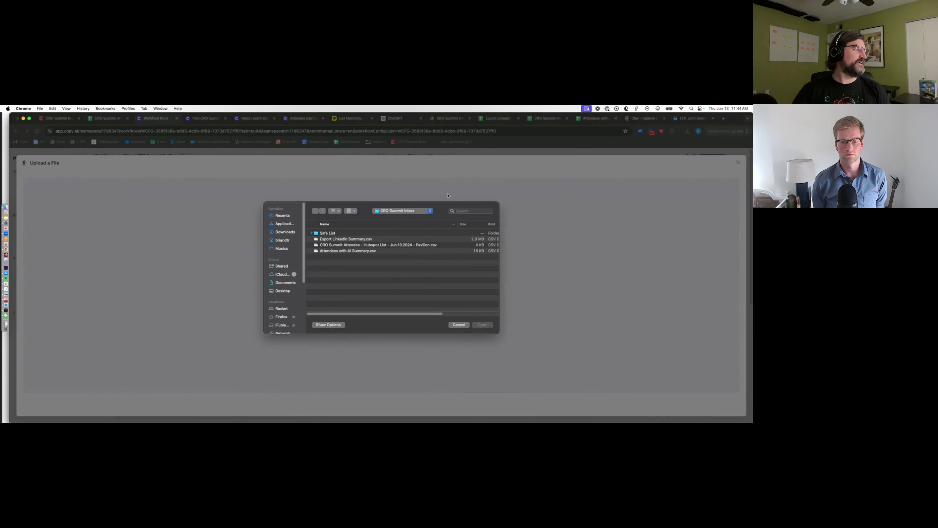
double_click(362, 247)
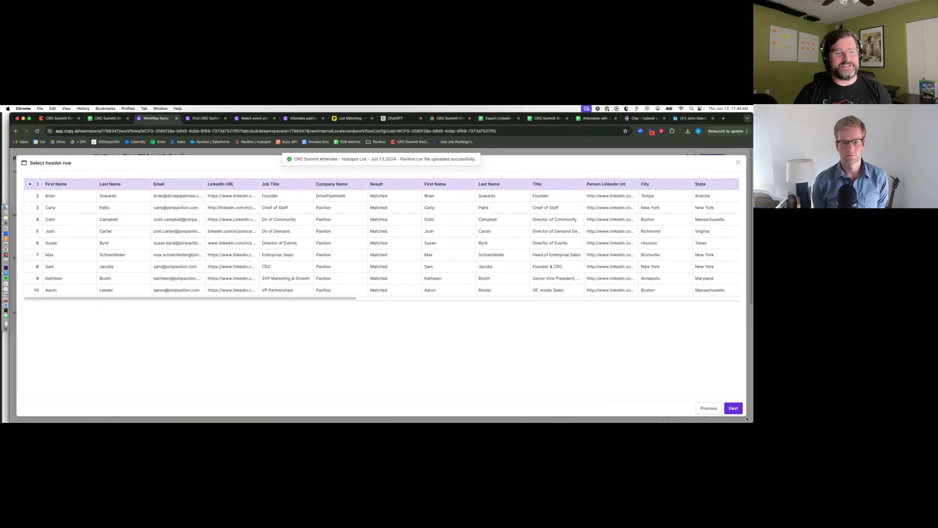
click(732, 408)
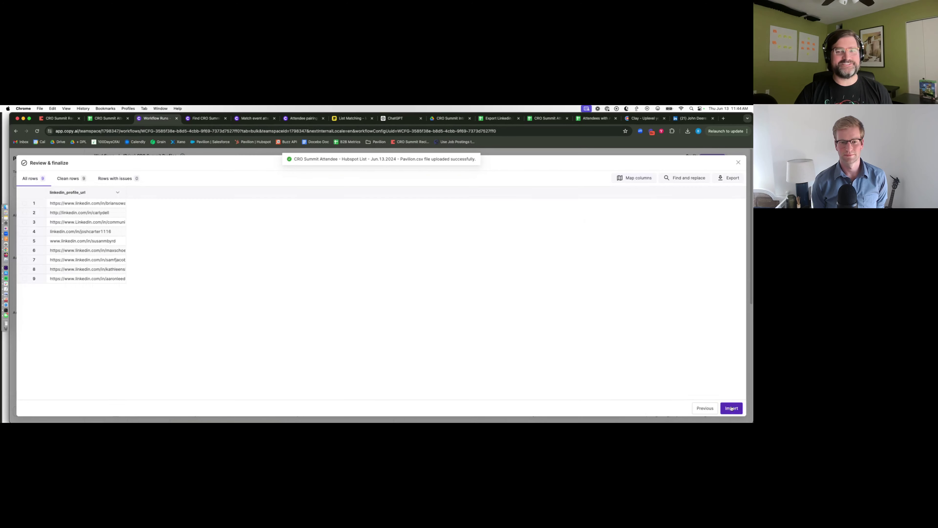
click(732, 408)
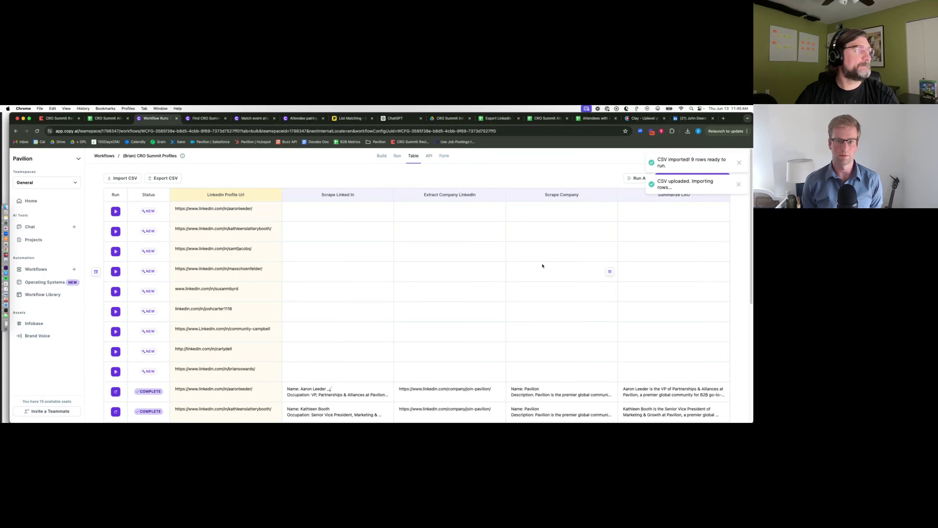
- Run the workflow on all 9 new rows, then bring the ChatGPT conversation forward
click(635, 181)
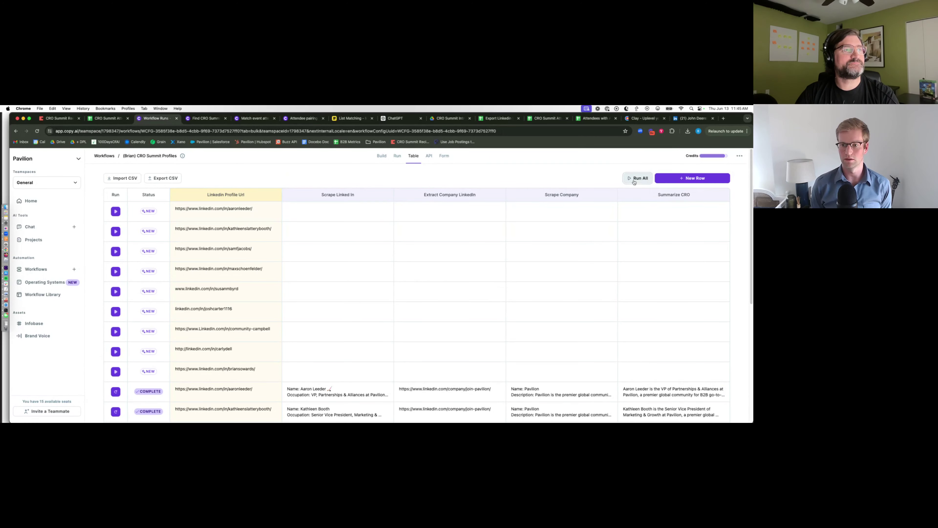
click(393, 302)
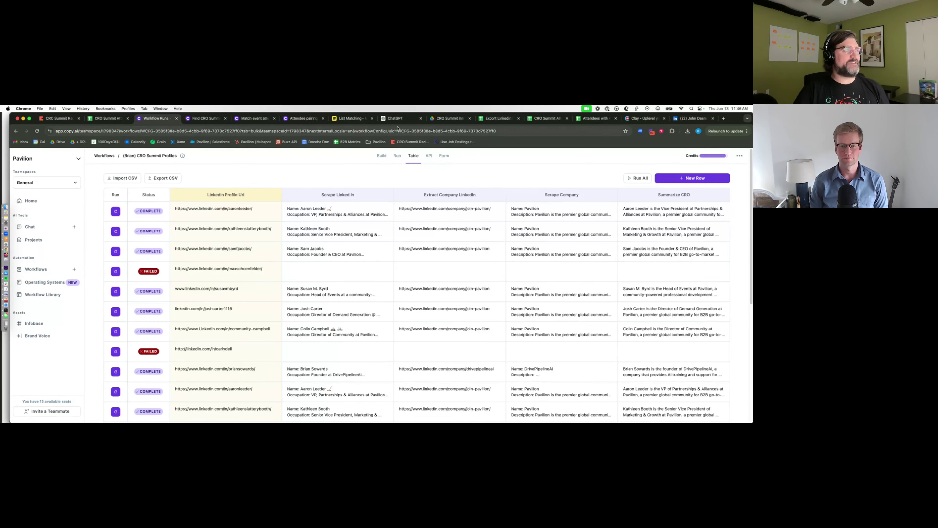
click(400, 119)
scroll(407, 281, up, 15)
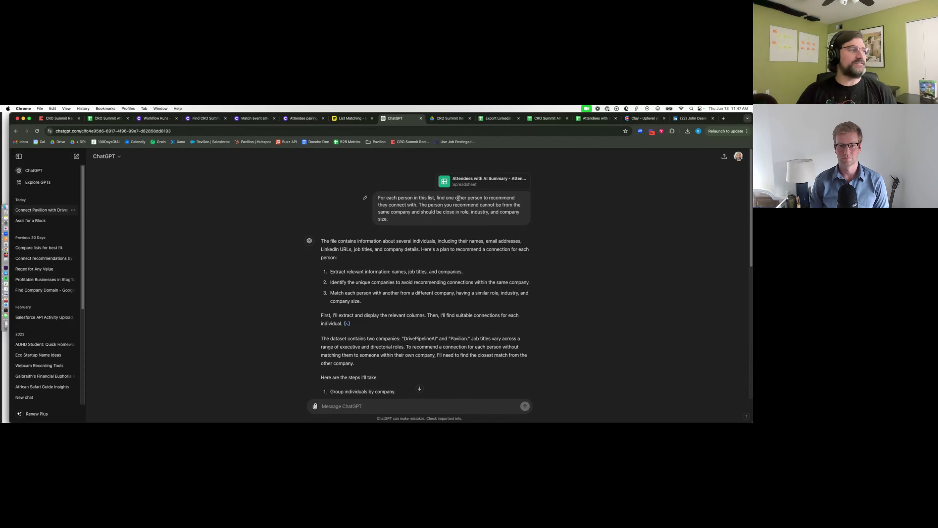
drag(379, 198, 483, 218)
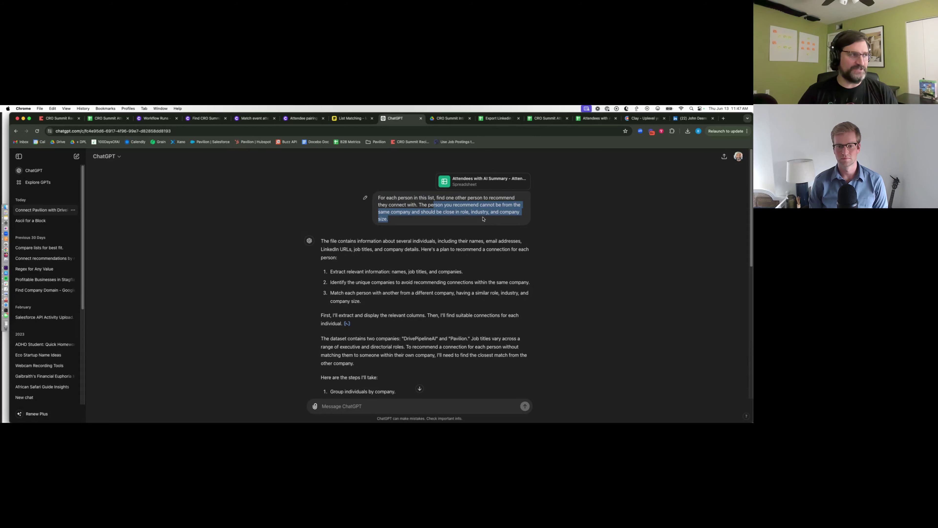
scroll(483, 218, down, 3)
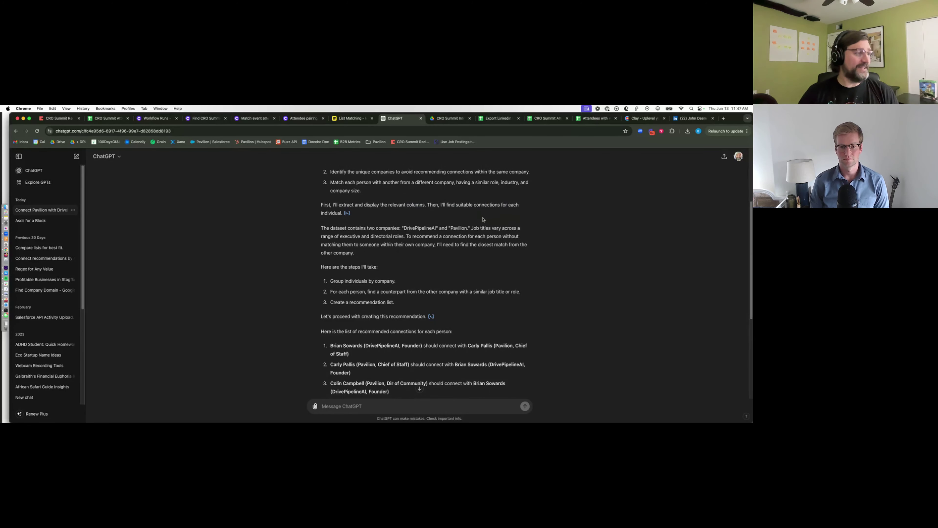
scroll(484, 218, up, 3)
scroll(422, 266, down, 1)
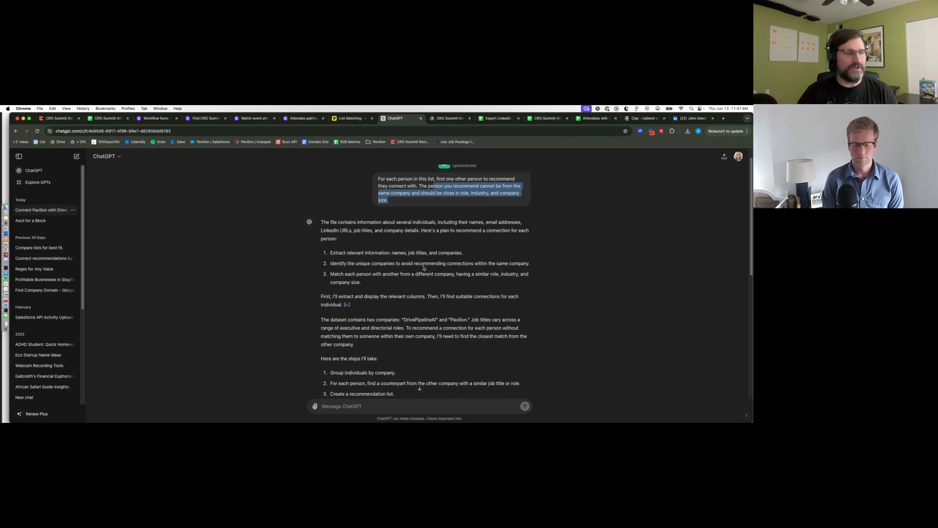
scroll(424, 268, down, 1)
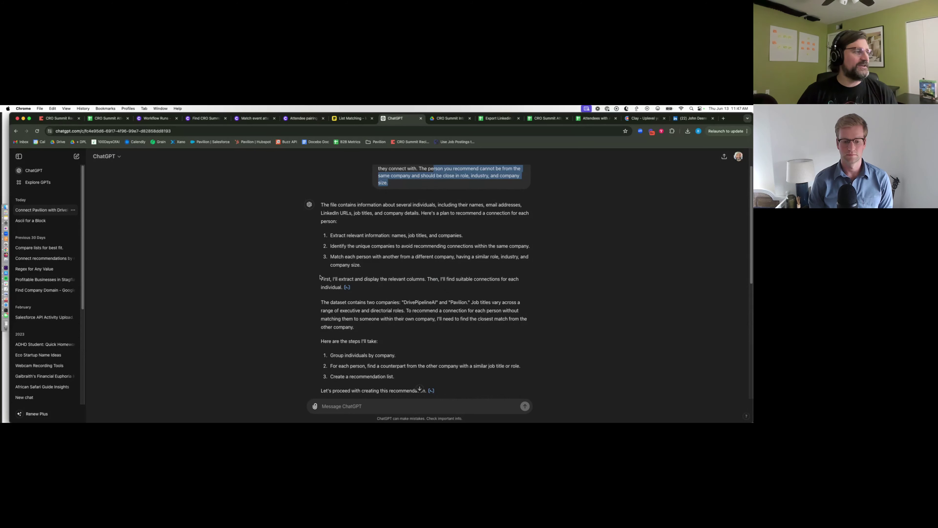
scroll(399, 307, down, 8)
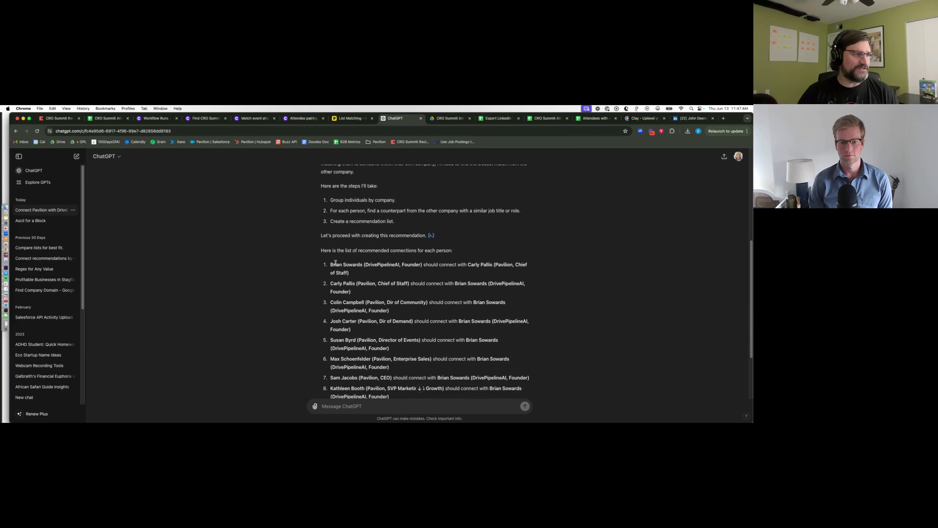
- Review ChatGPT's recommended connections 1–7, then bring up the Find CRO Summit Connection workflow
drag(331, 264, 453, 376)
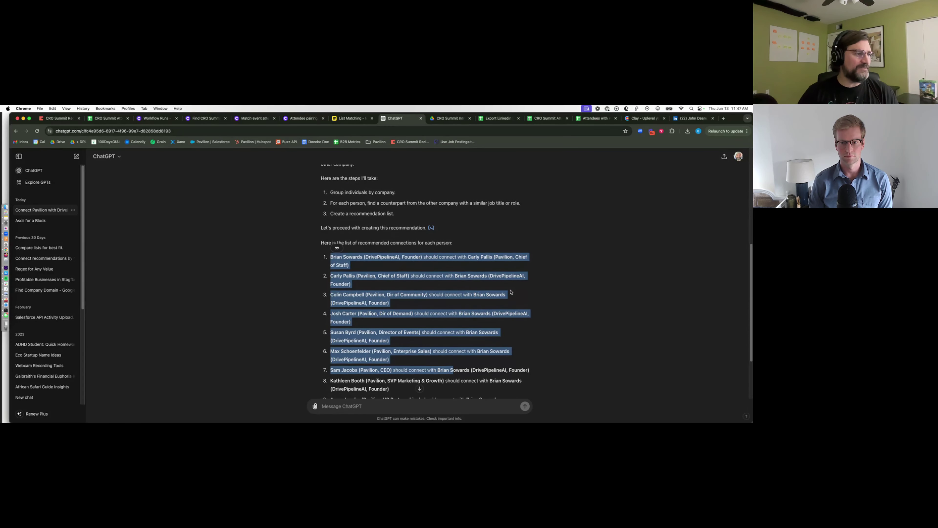
scroll(511, 292, down, 3)
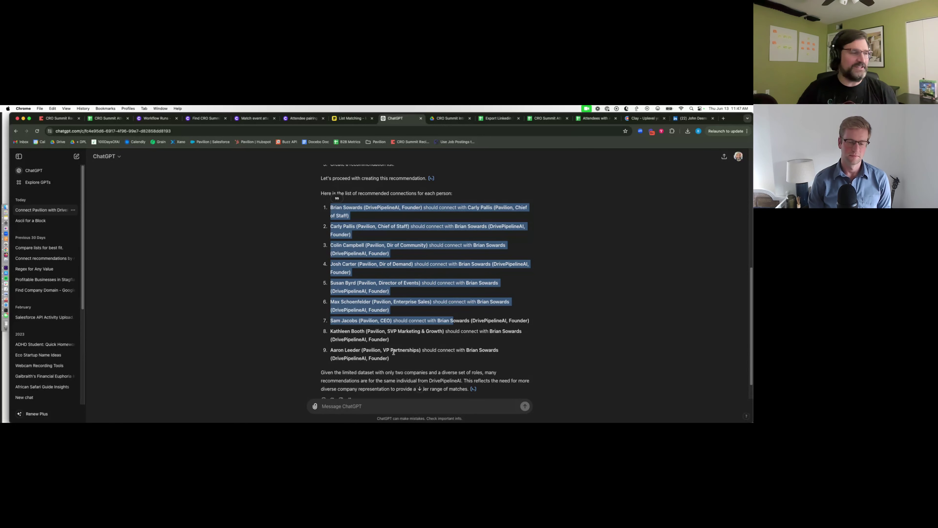
scroll(414, 310, down, 2)
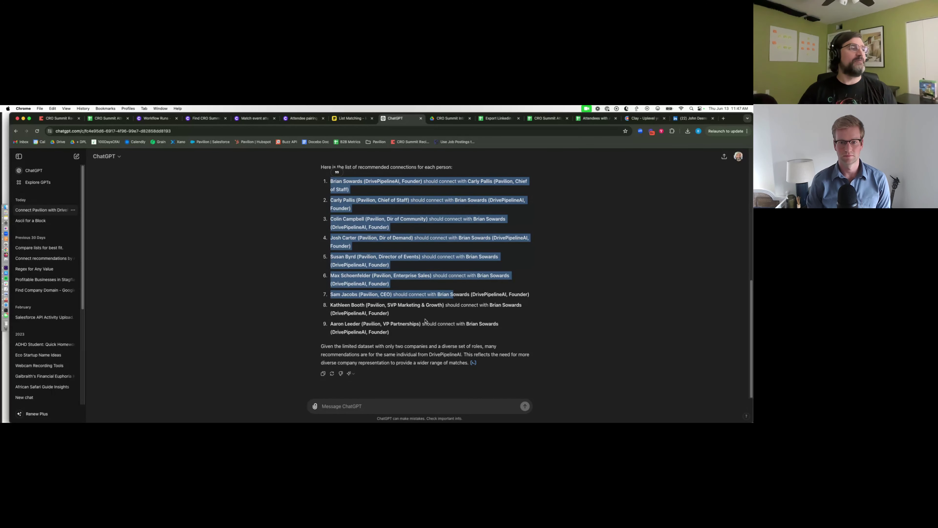
click(285, 259)
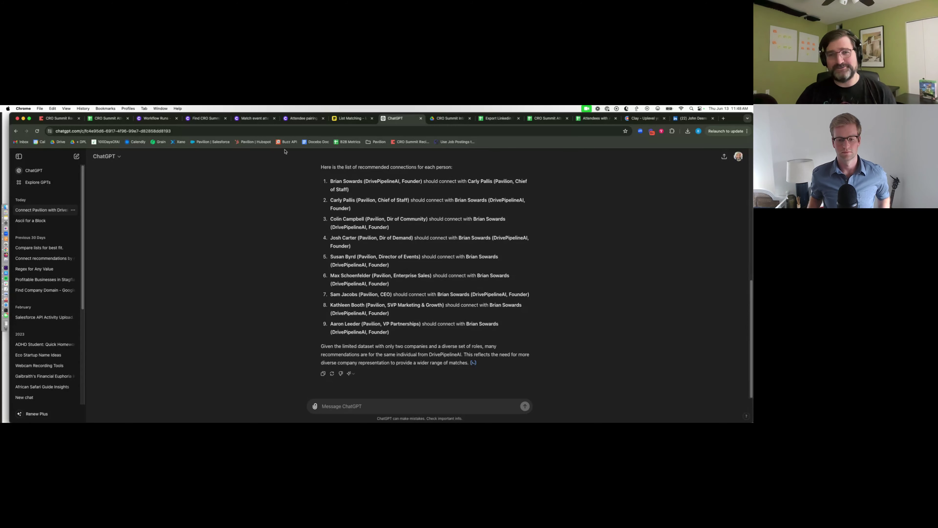
click(205, 119)
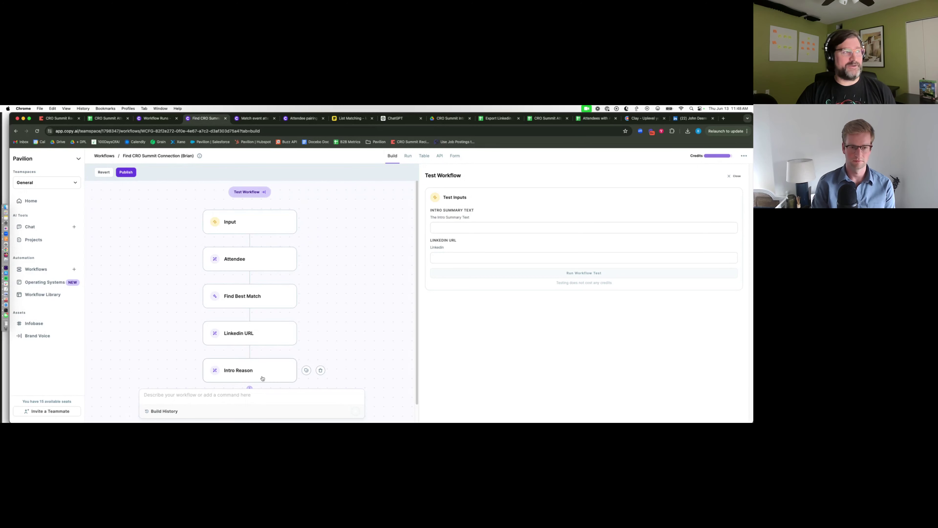
- Open the Match event attendees workflow and highlight the attendee list in its test input
click(258, 119)
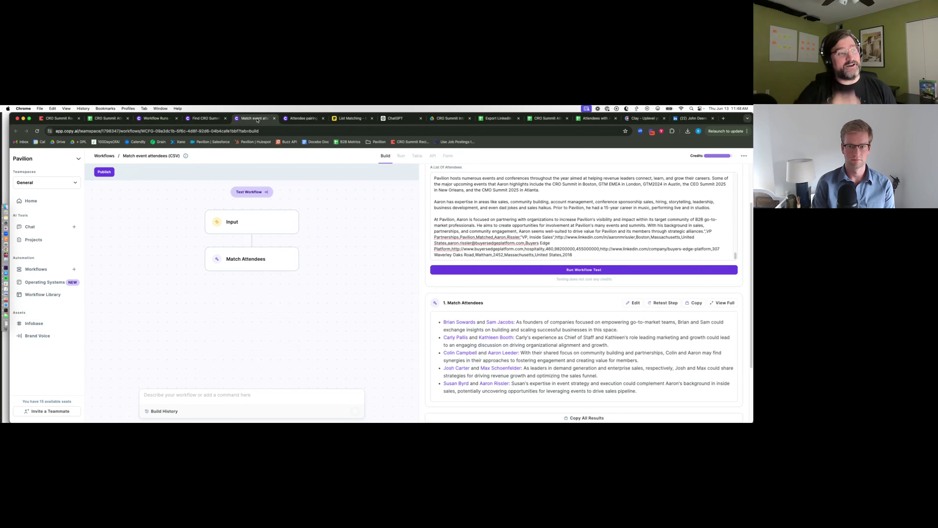
scroll(495, 238, up, 2)
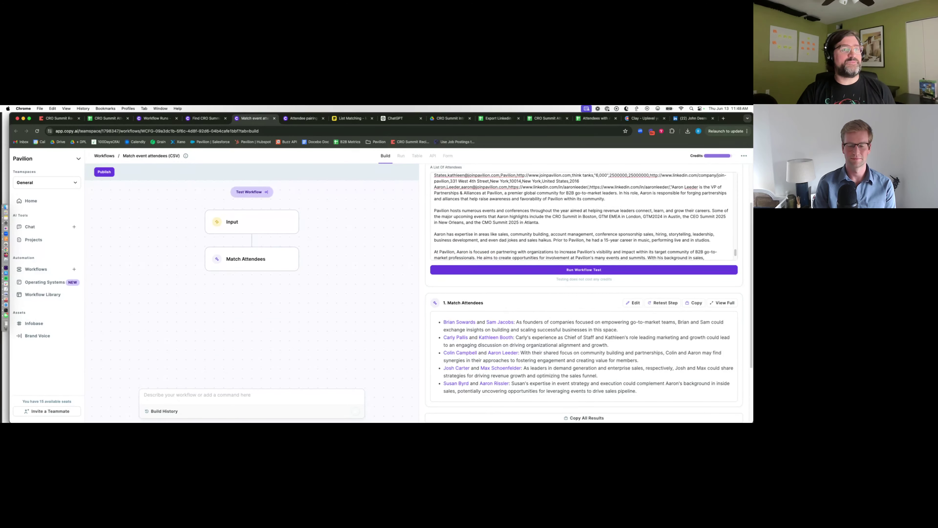
scroll(731, 227, up, 3)
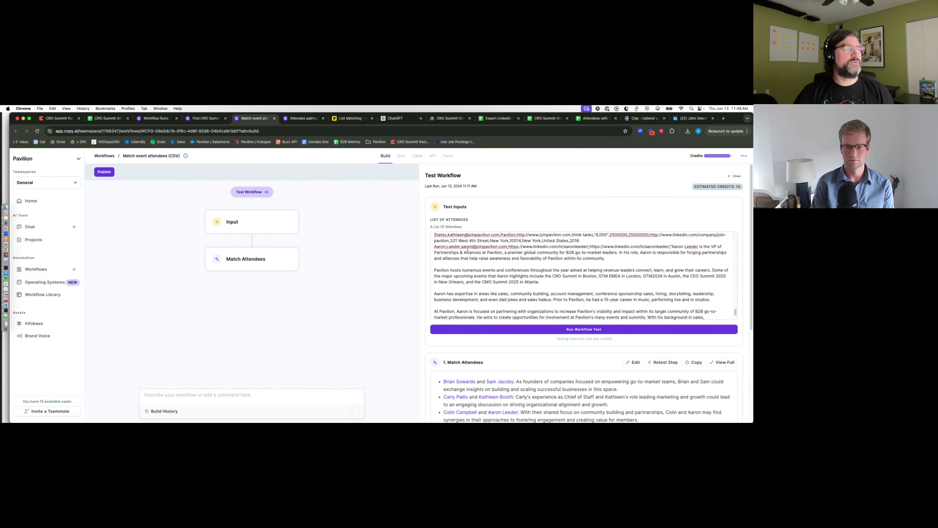
click(462, 246)
drag(435, 236, 593, 313)
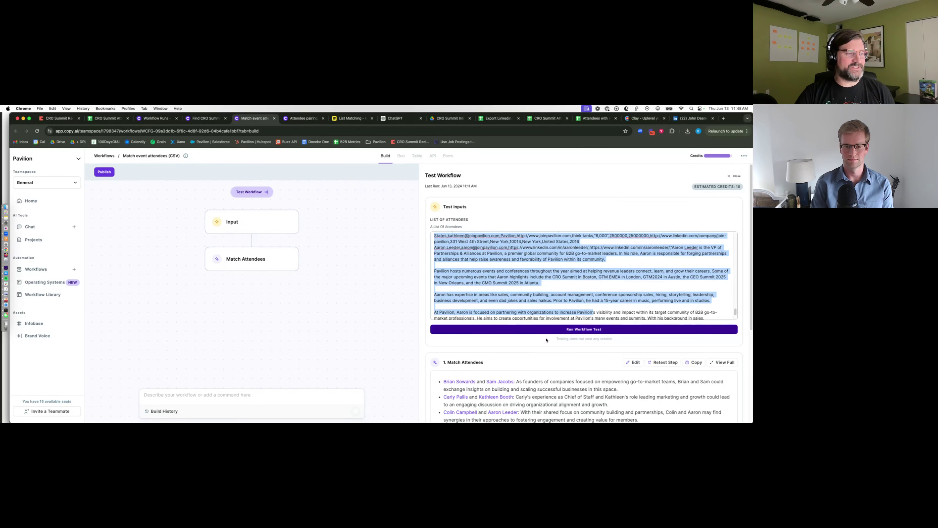
scroll(540, 337, down, 5)
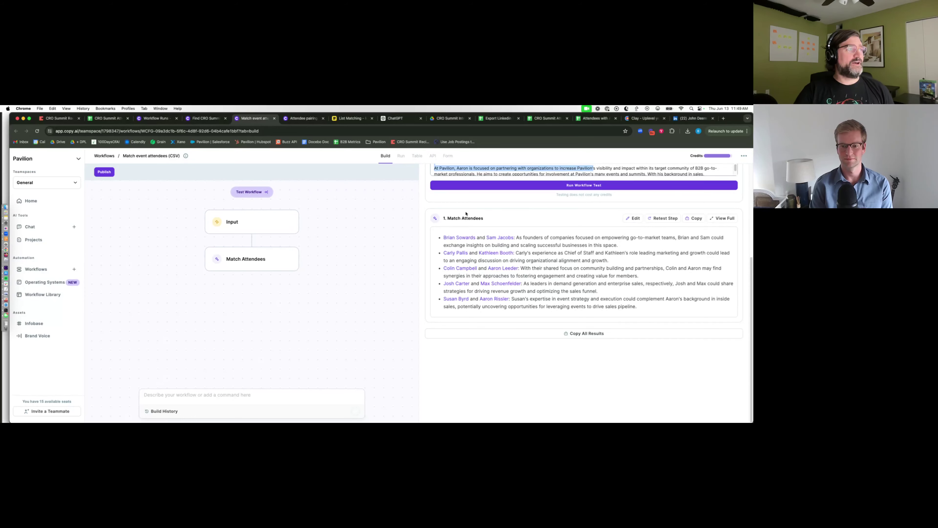
- Inspect the list_of_attendees input, compare it with the Attendee pairings (JSON) test field, then return
scroll(466, 214, up, 3)
click(276, 223)
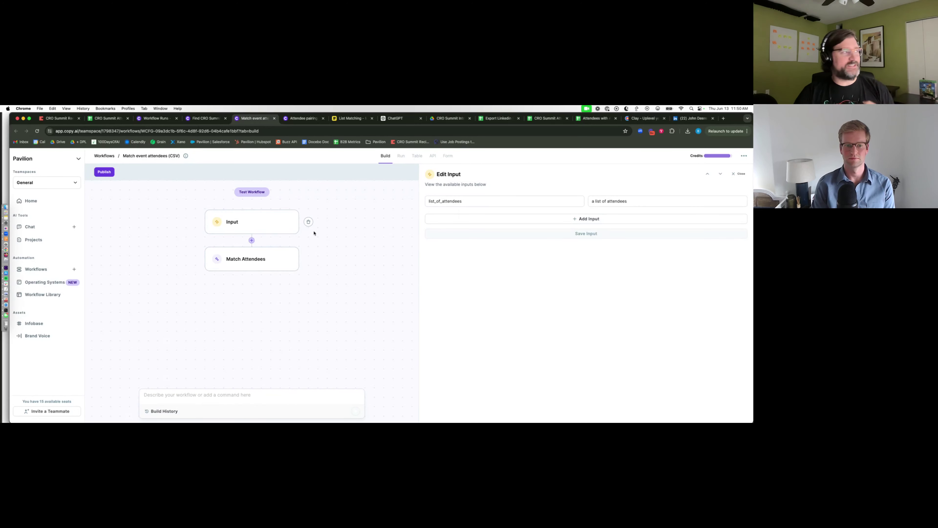
click(304, 121)
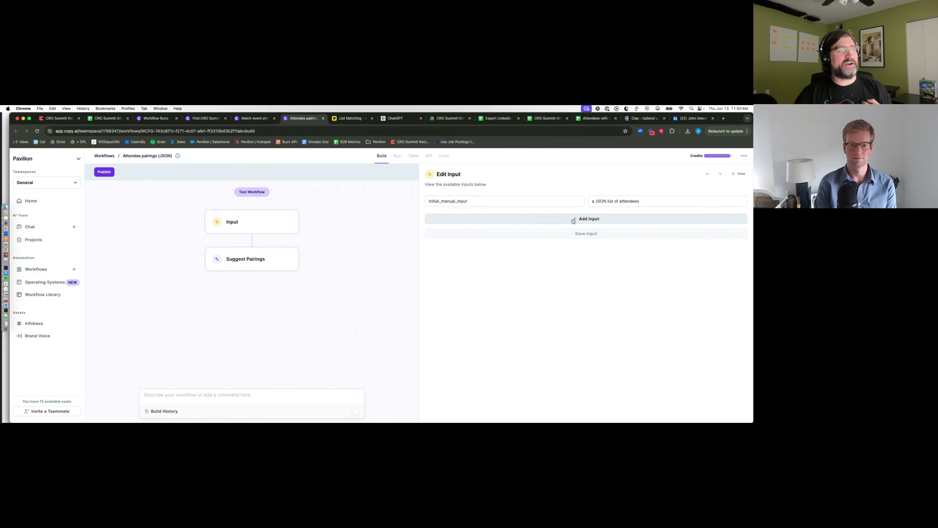
click(263, 193)
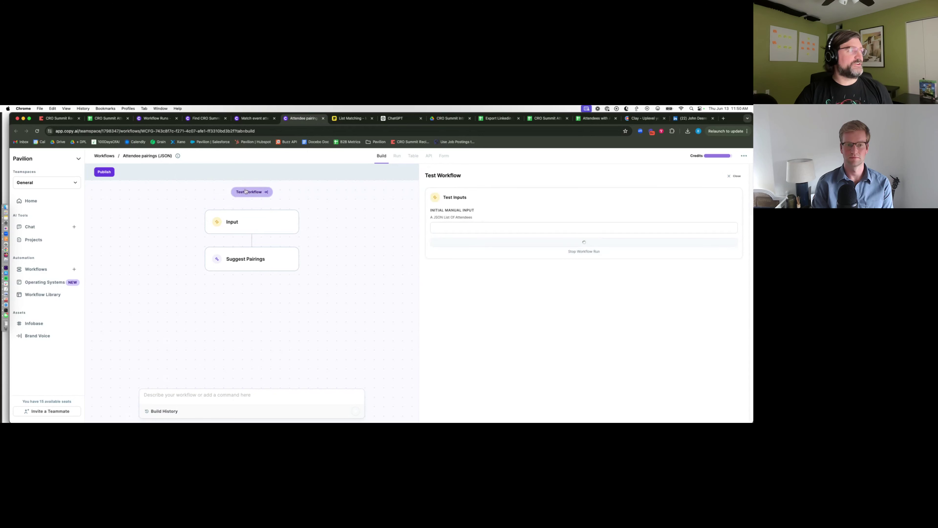
click(463, 228)
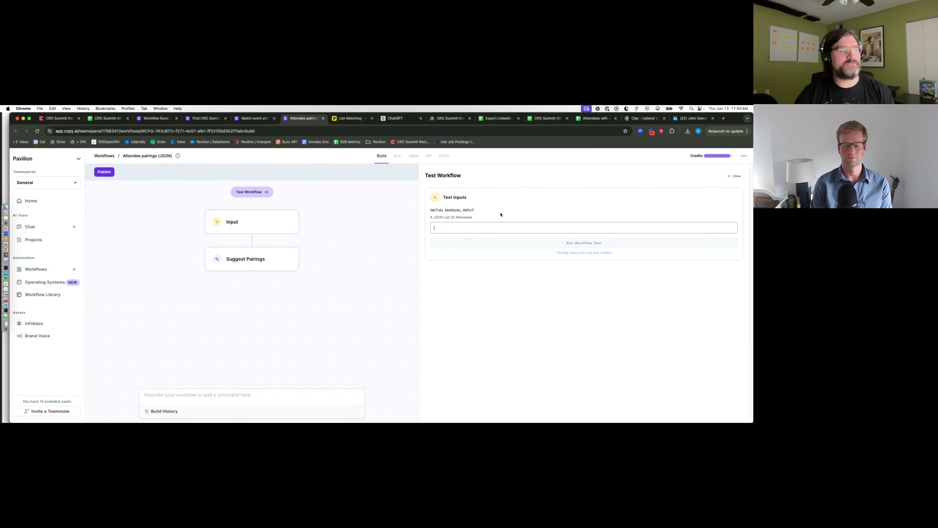
click(255, 123)
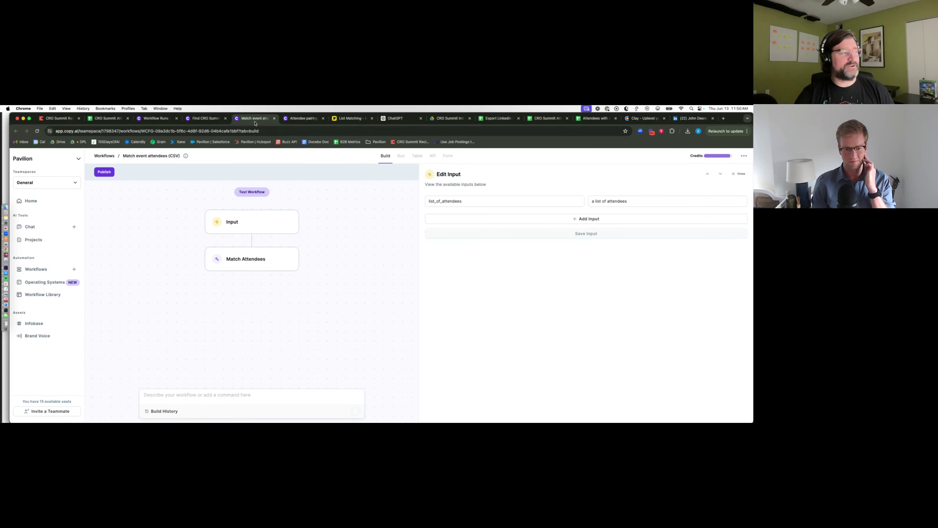
- Open the Match Attendees prompt and highlight its attendee-list reference and 1-2 sentence explanation requirement
click(255, 265)
drag(447, 232, 611, 233)
drag(510, 239, 584, 237)
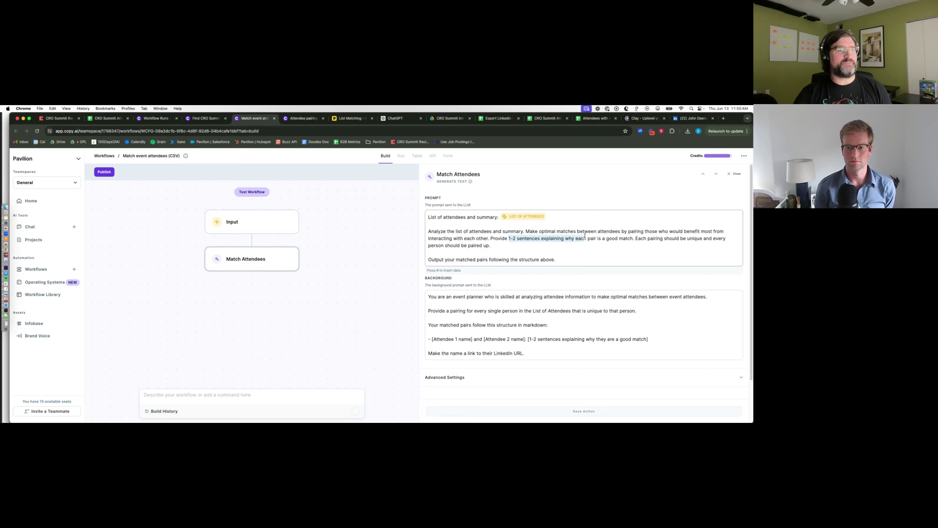
click(698, 239)
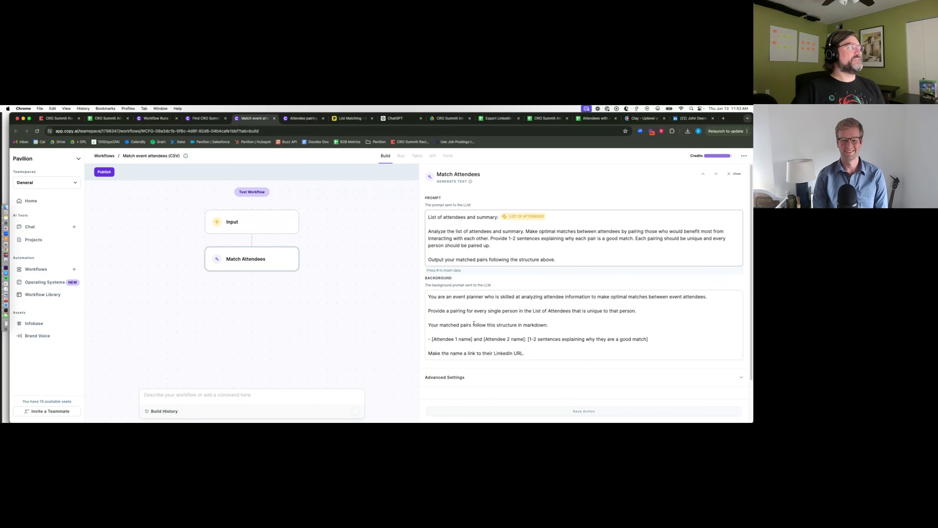
- Rerun the two FAILED profile rows in the CRO Summit Profiles runs table
click(489, 122)
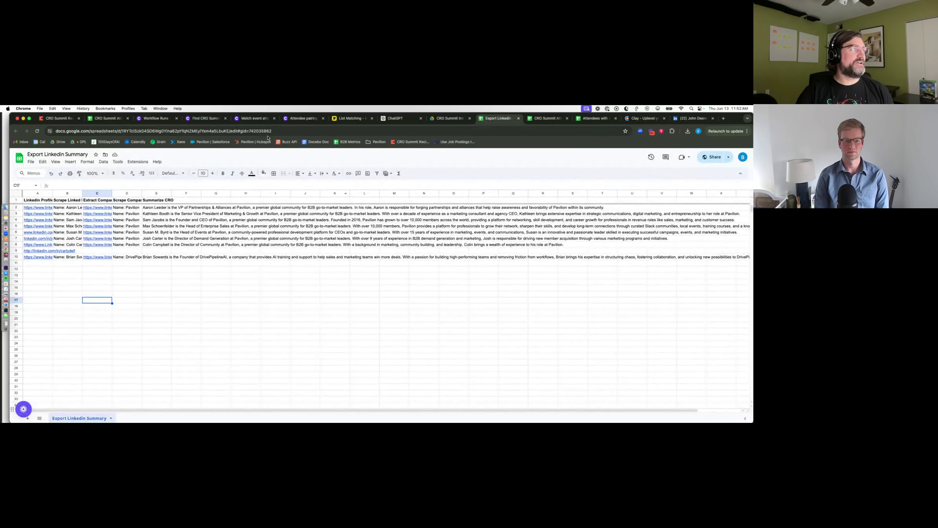
click(155, 118)
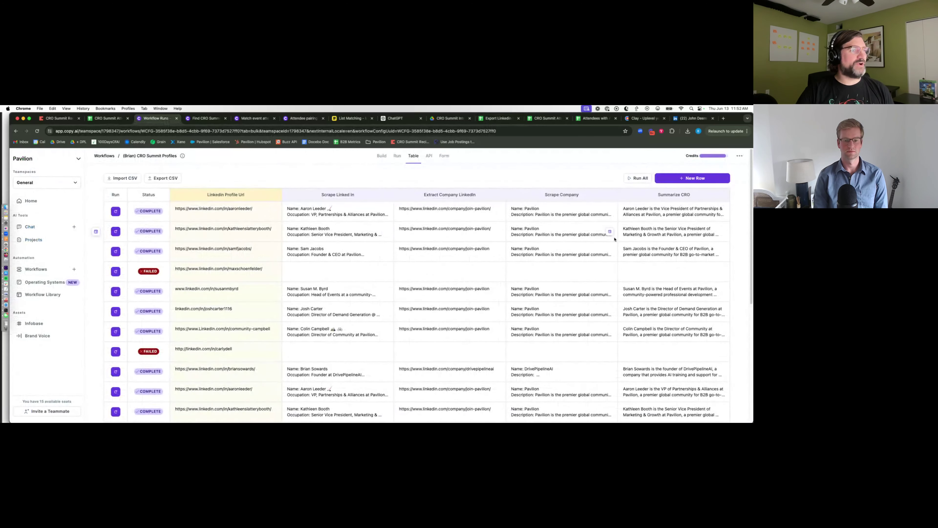
click(115, 271)
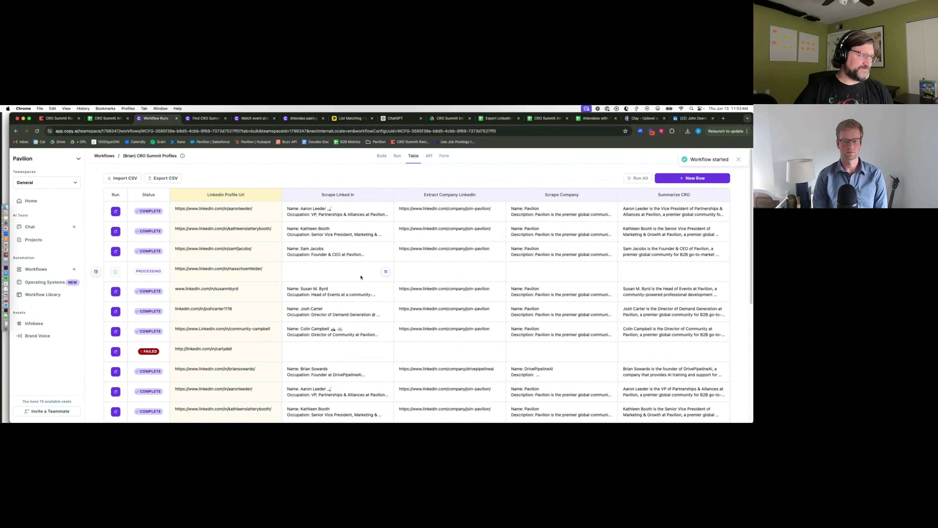
click(115, 352)
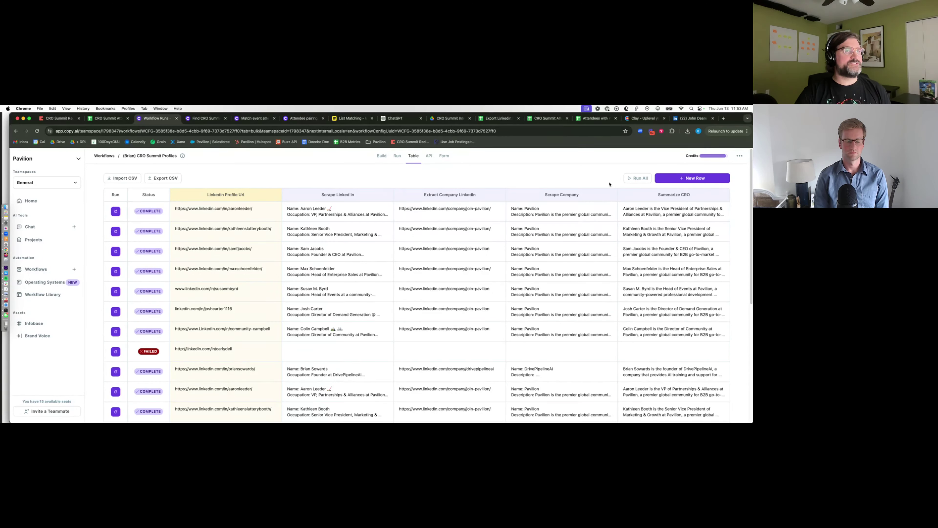
- On the Export Linkedin Summary sheet, widen column A (profile URLs) and column C (company URLs), then select column E (Summarize CRO)
click(497, 119)
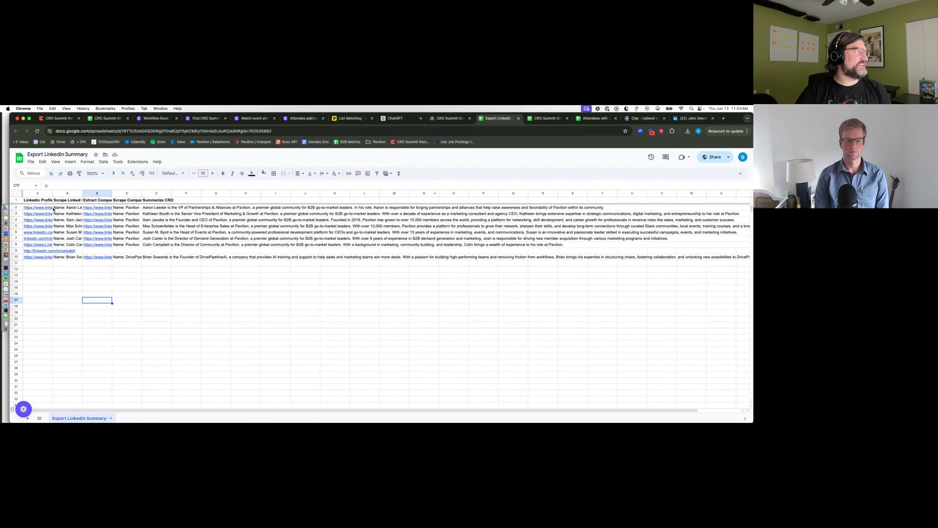
drag(53, 194, 102, 194)
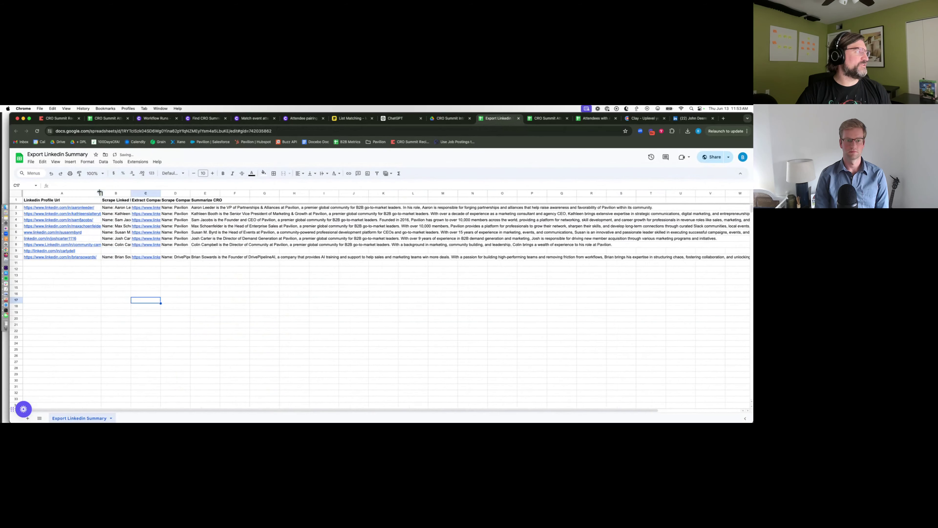
drag(161, 193, 210, 194)
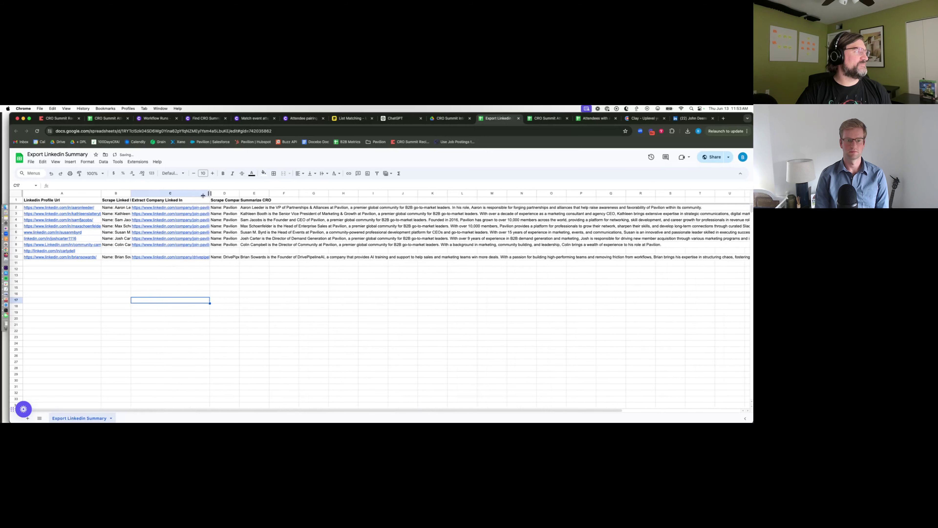
click(254, 193)
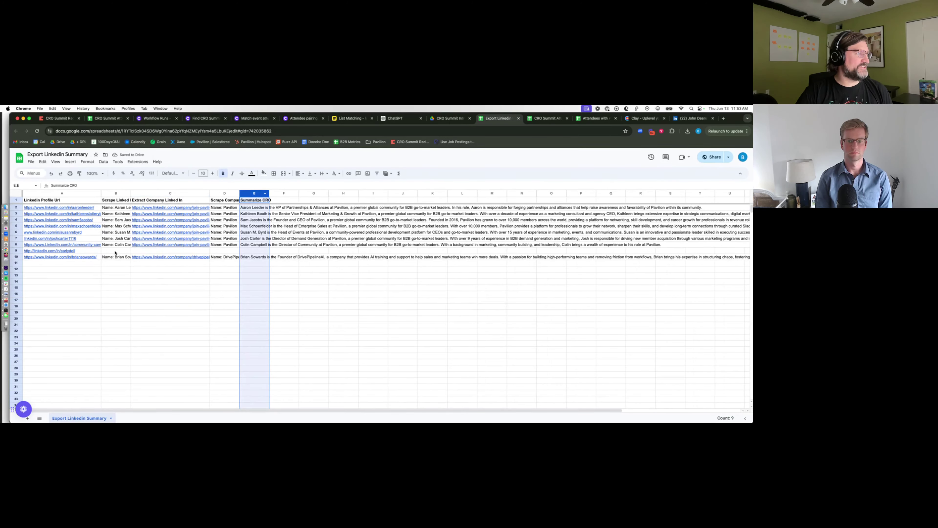